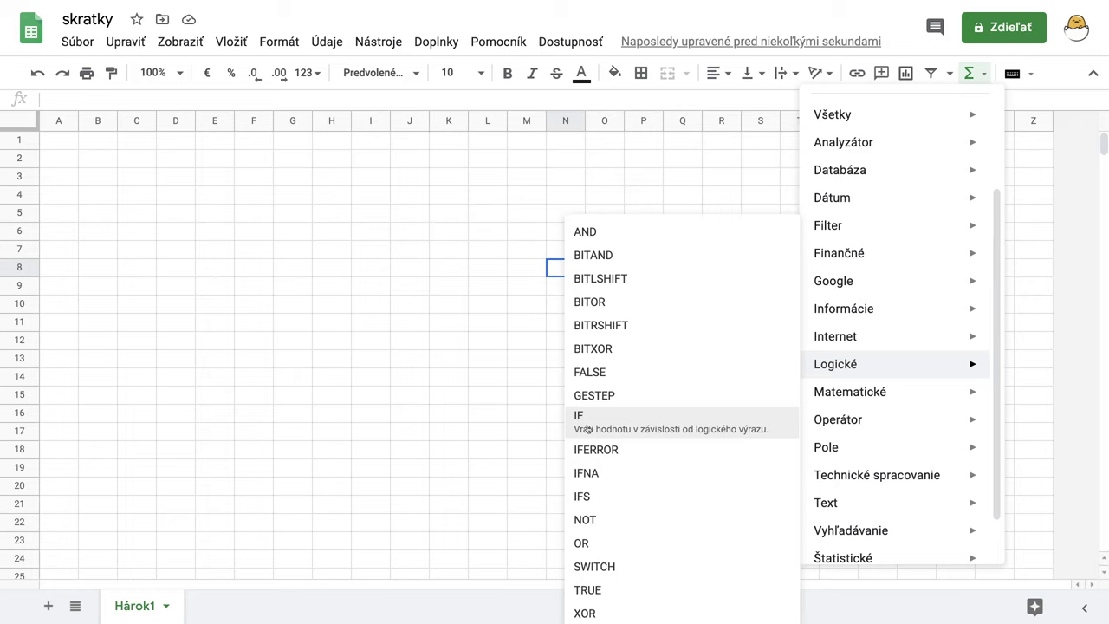
Set the font size of the whole of row 5 to 36.
left_click(364, 281)
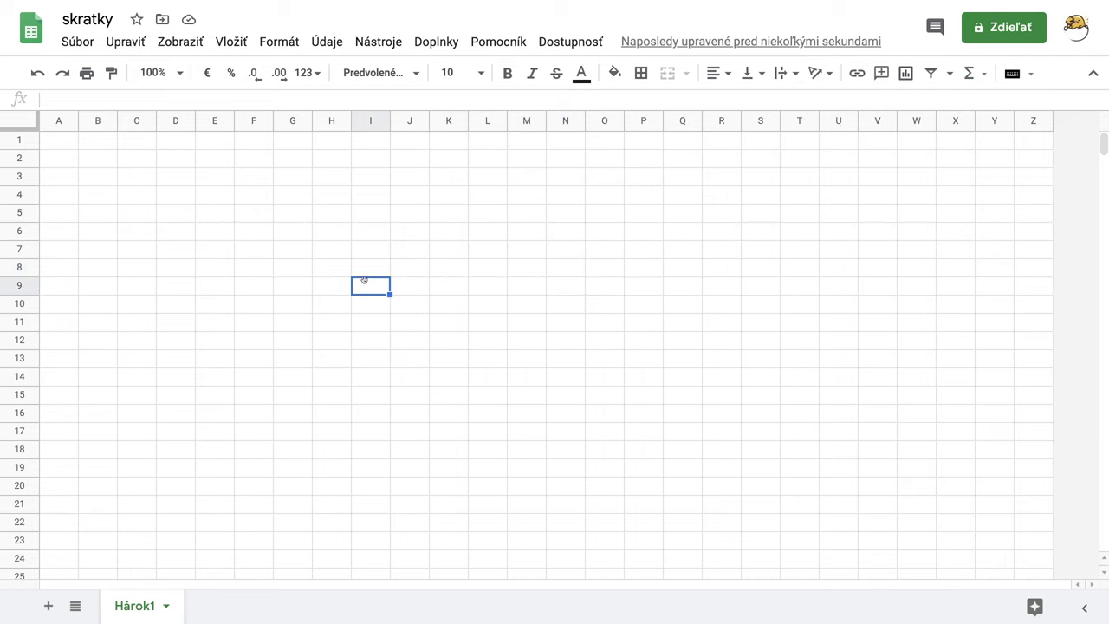
left_click(336, 221)
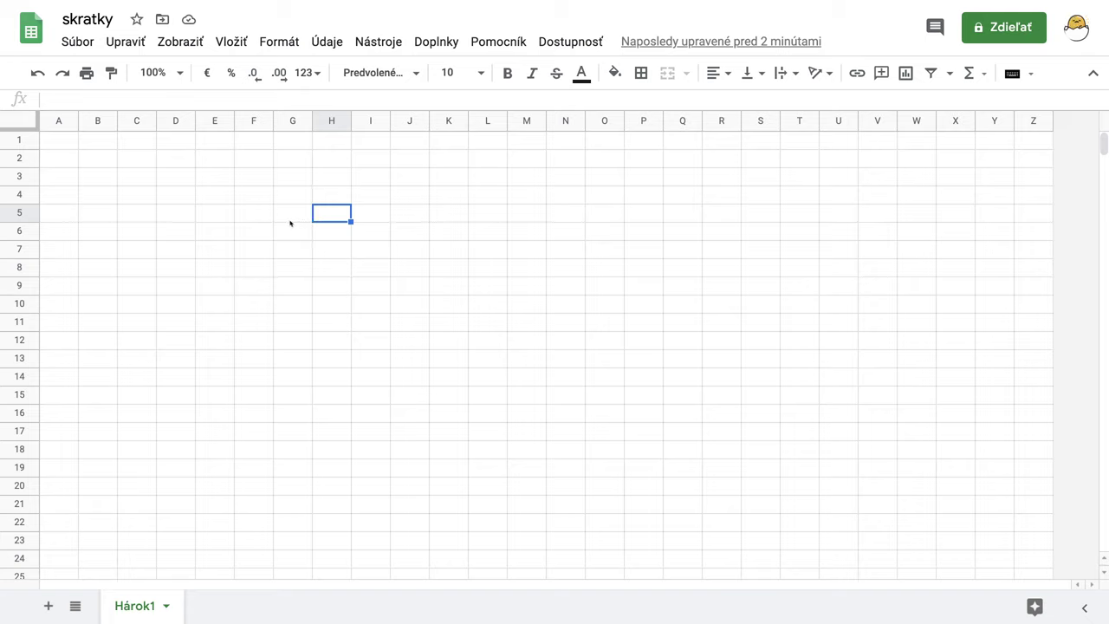
left_click(8, 214)
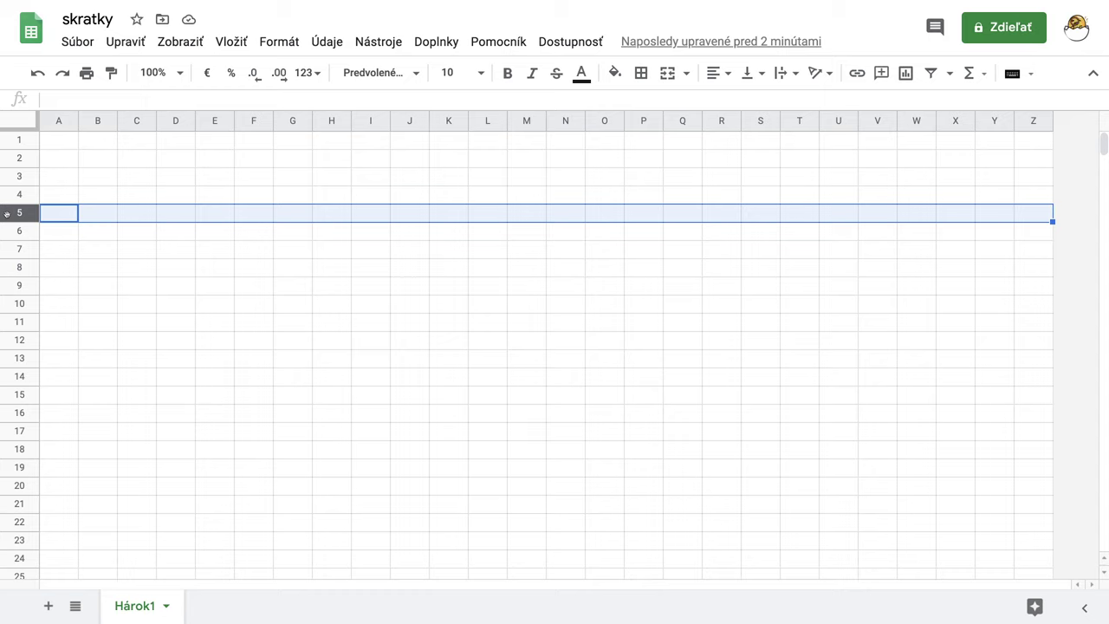
left_click(479, 73)
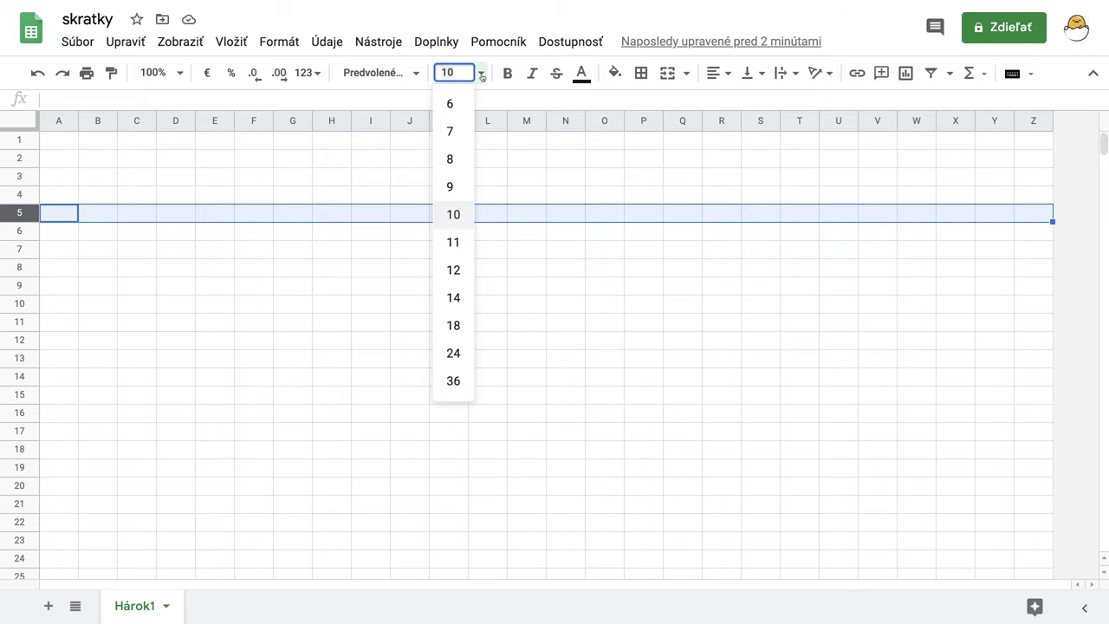
left_click(453, 382)
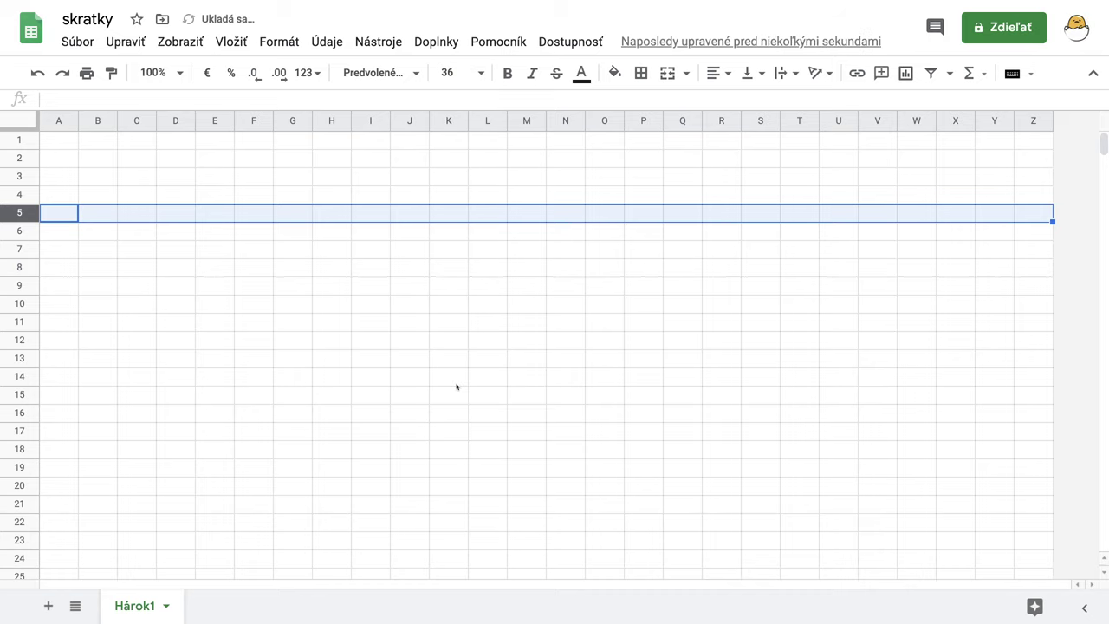
Enter "krava" in cell H5 and fit the width of column H to its content.
left_click(325, 218)
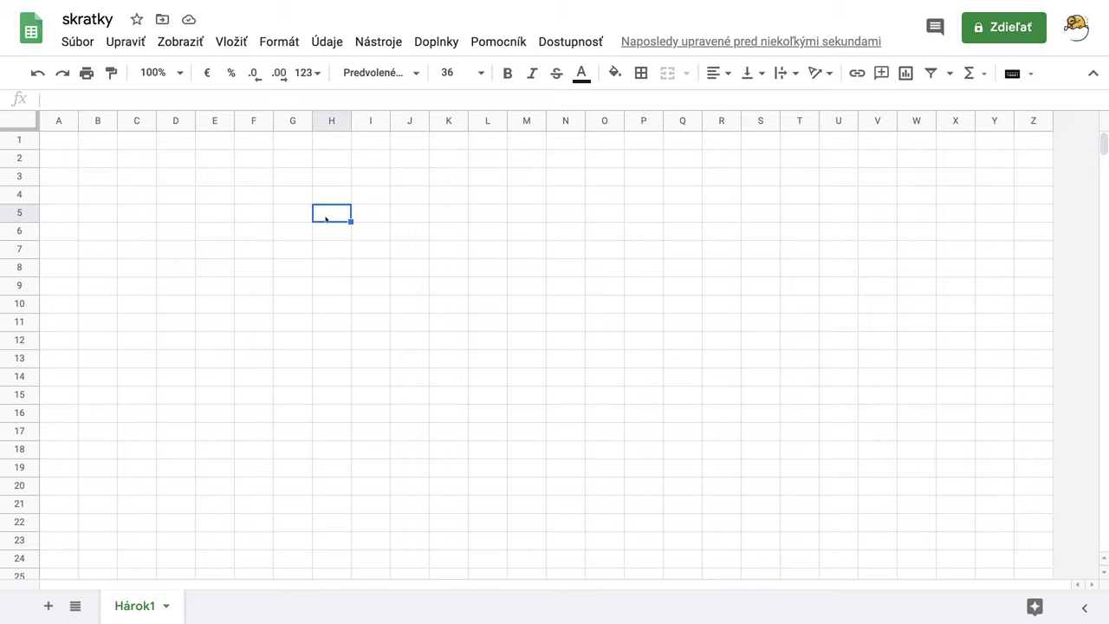
type("krav")
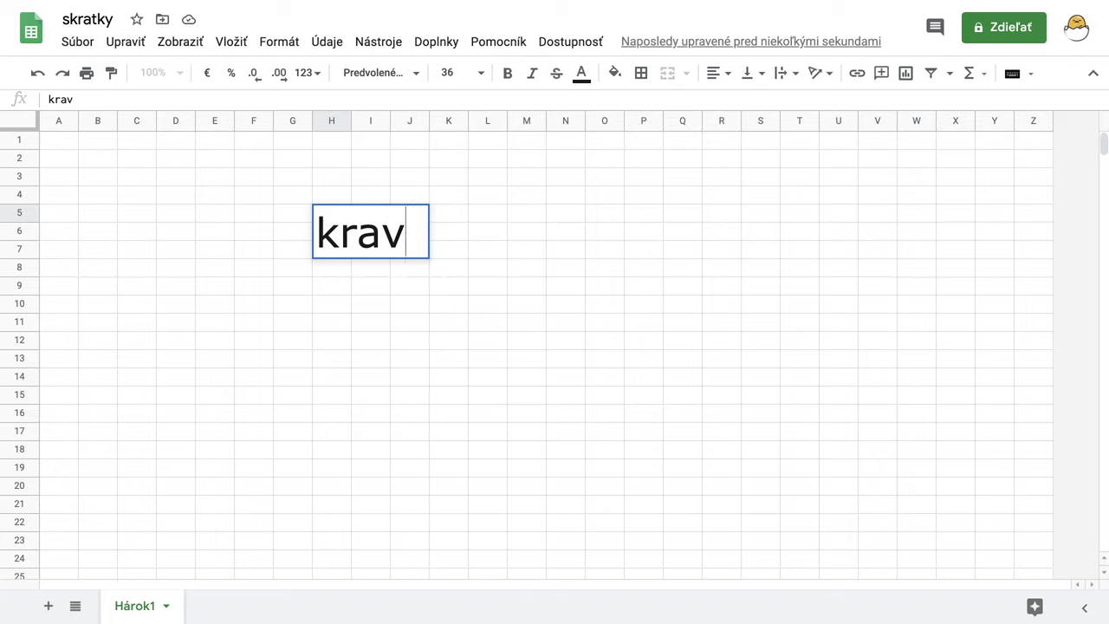
type("aň")
key("BackSpace")
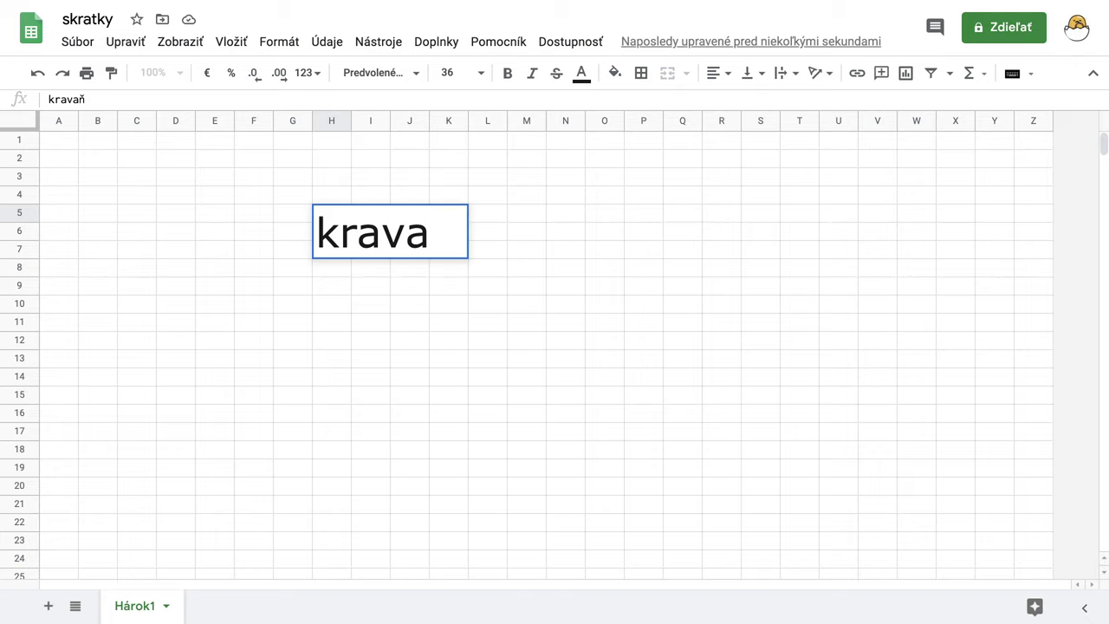
key("Return")
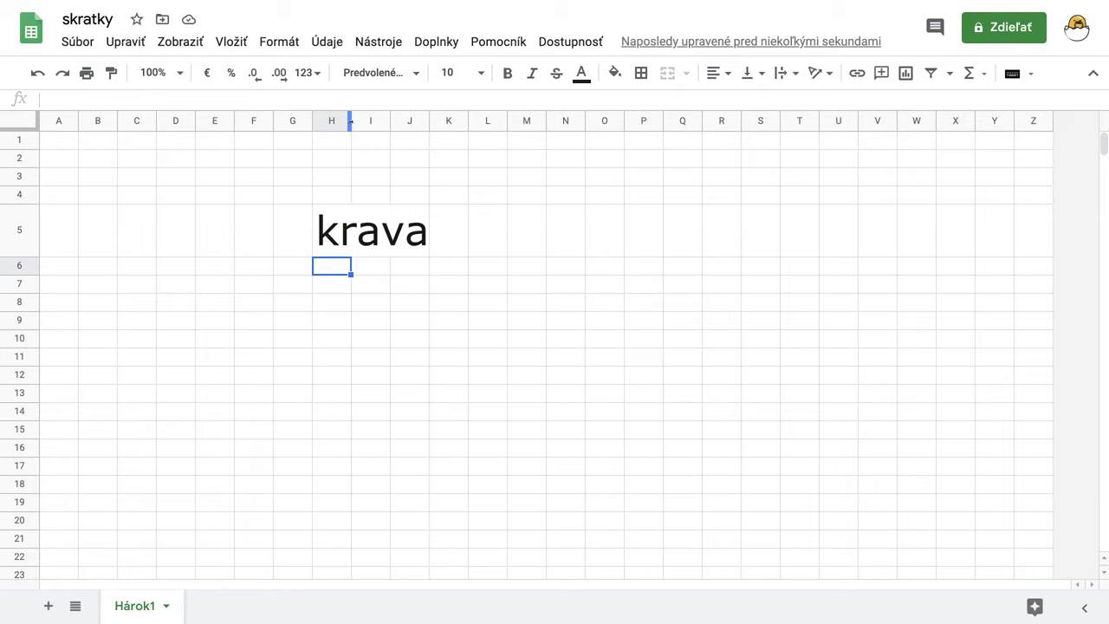
double_click(350, 121)
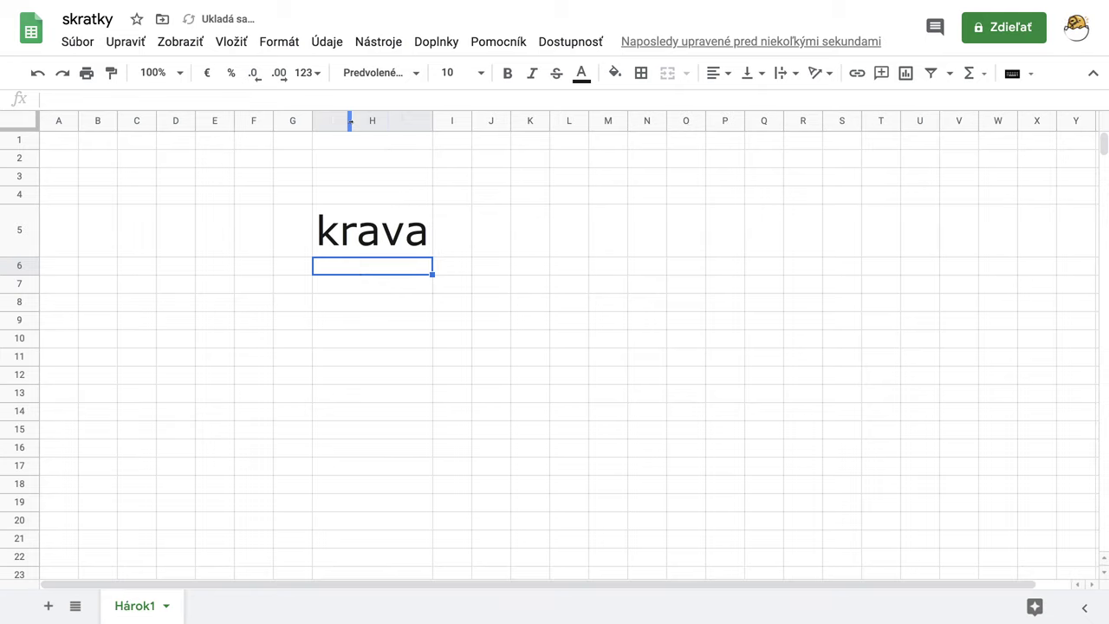
Enter "inek" in cell I5 and fit the width of column I to its content.
left_click(448, 236)
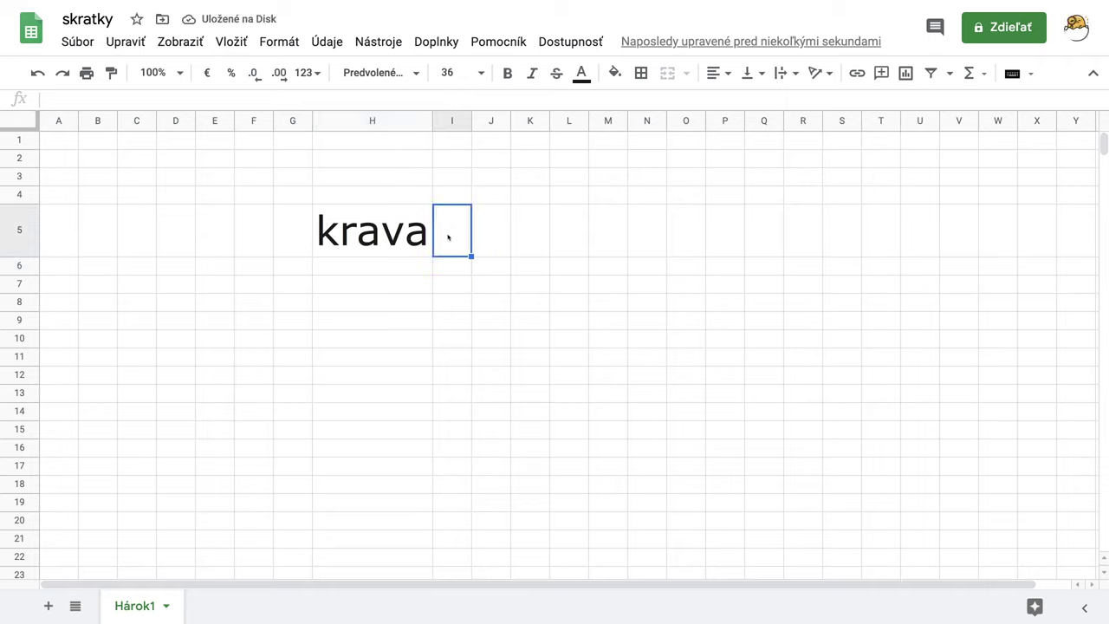
type("i")
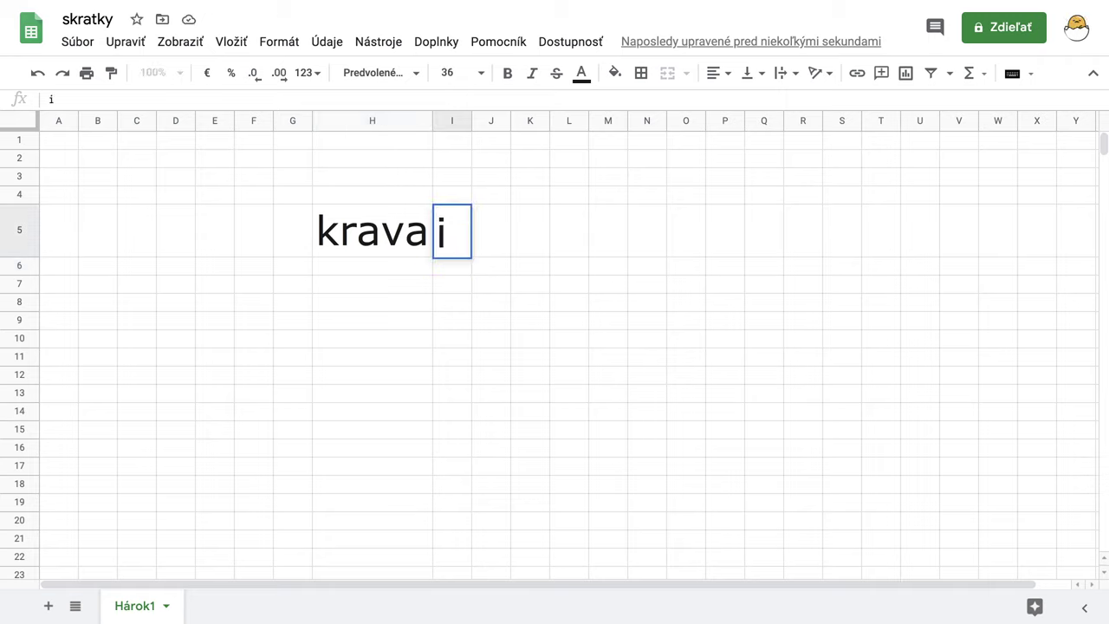
type("nek")
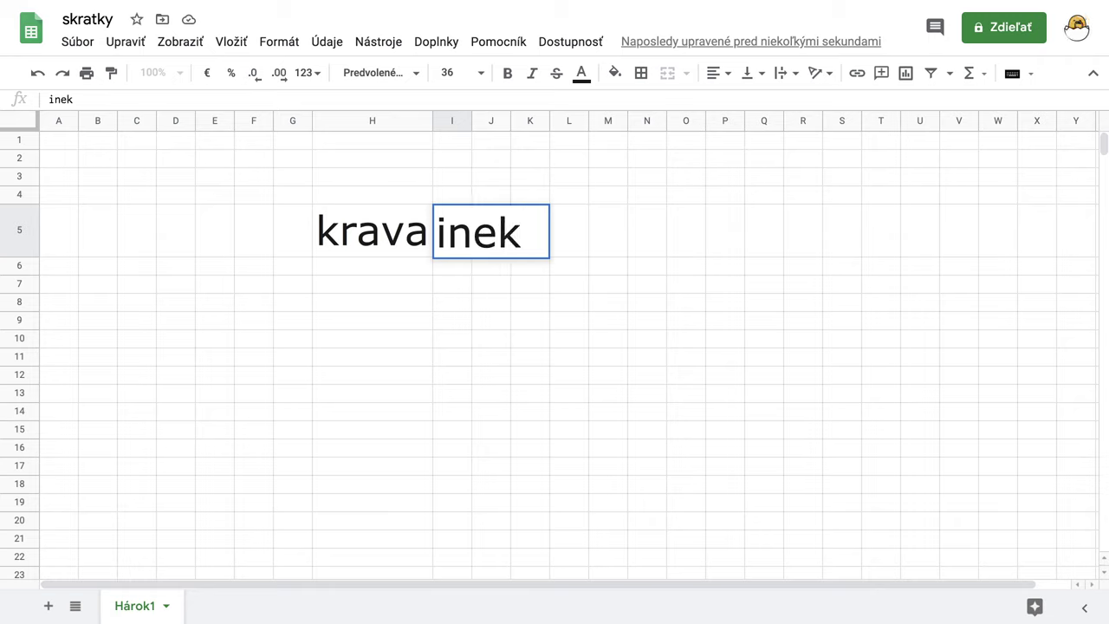
left_click(582, 244)
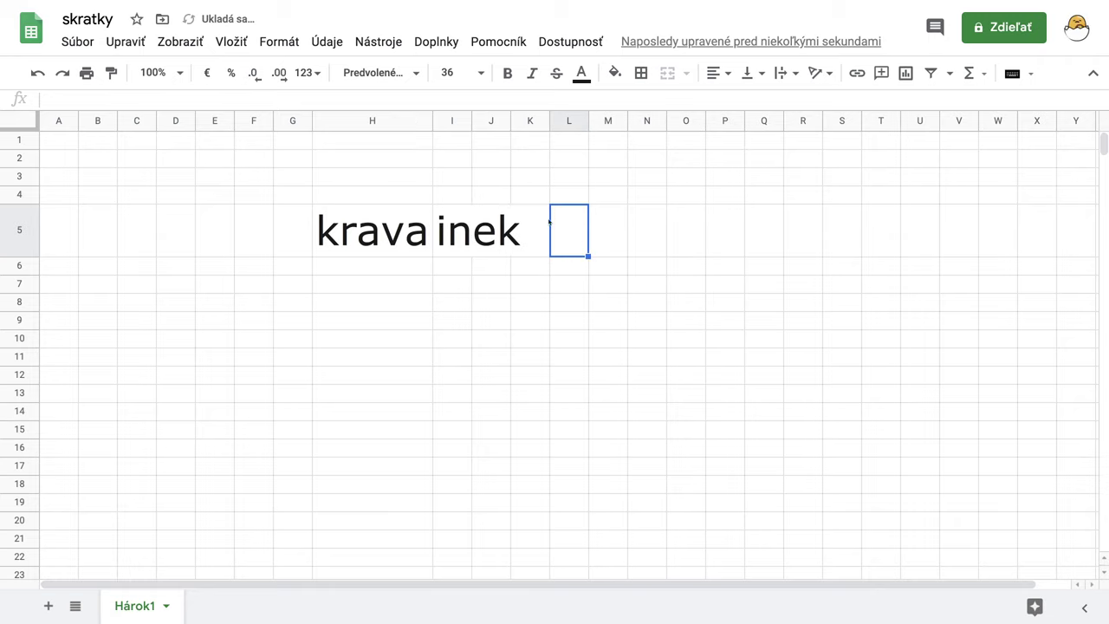
double_click(471, 123)
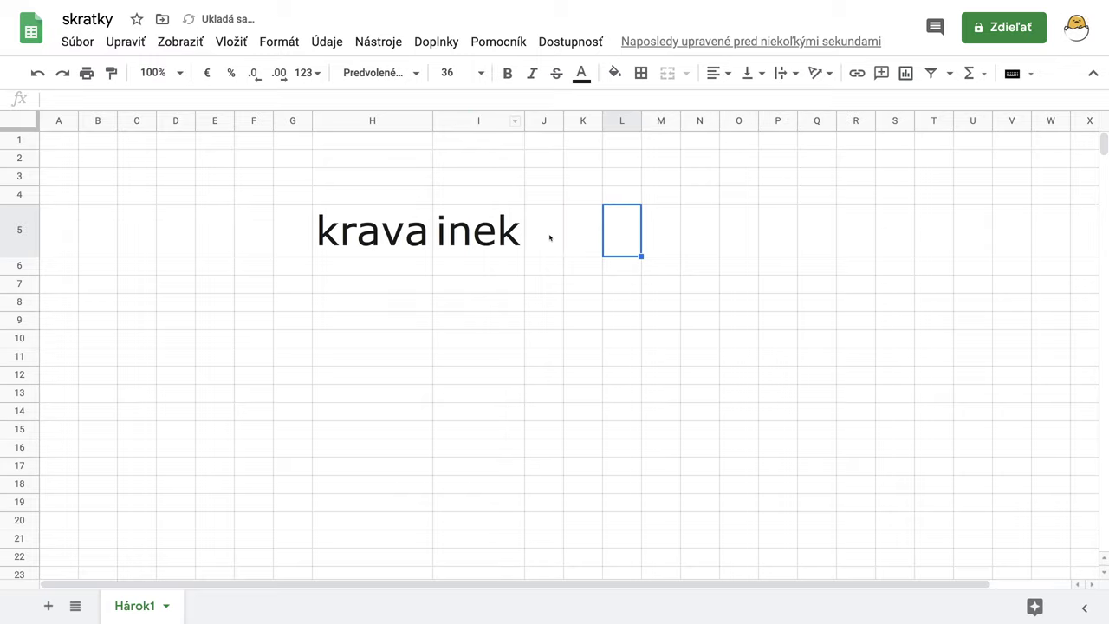
Insert the cow face emoji in cell J5 and widen column J slightly so the emoji fits.
left_click(550, 239)
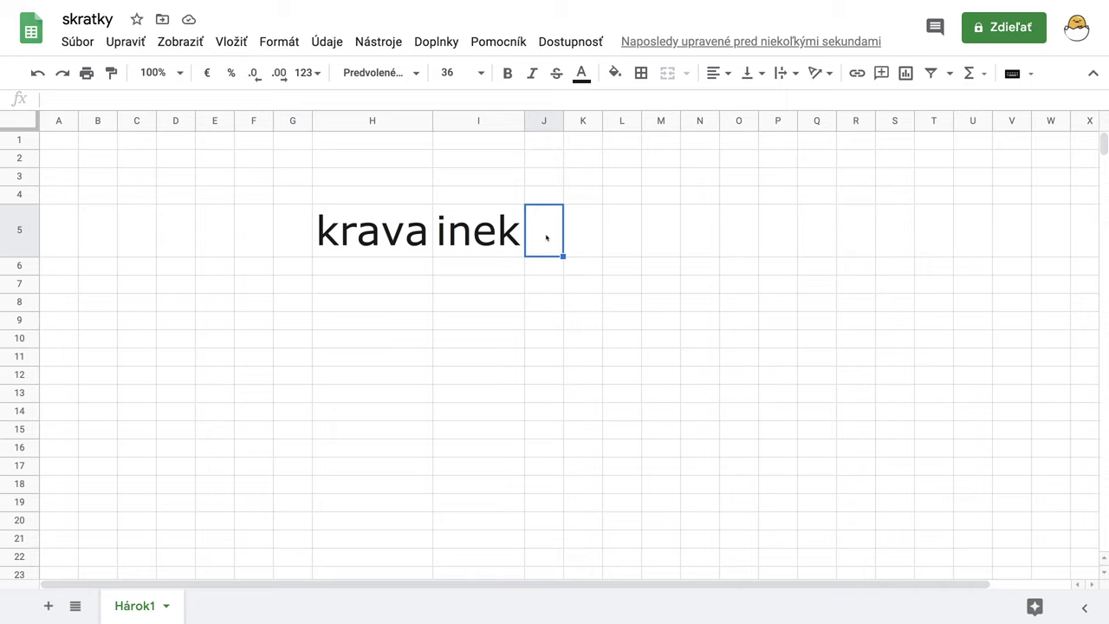
key("ctrl+super+space")
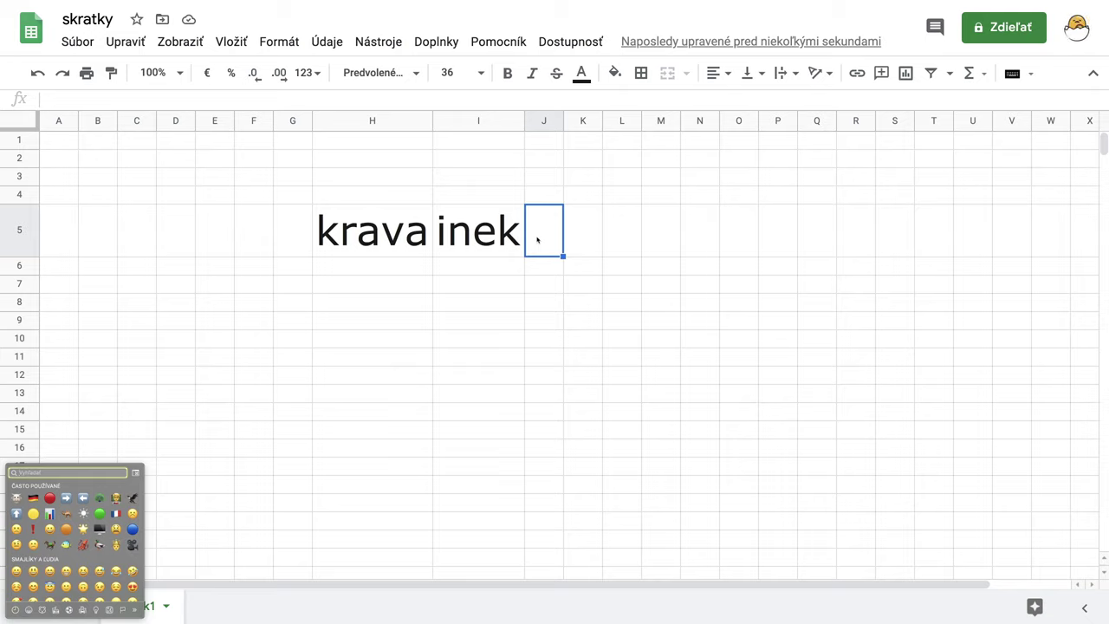
key("Escape")
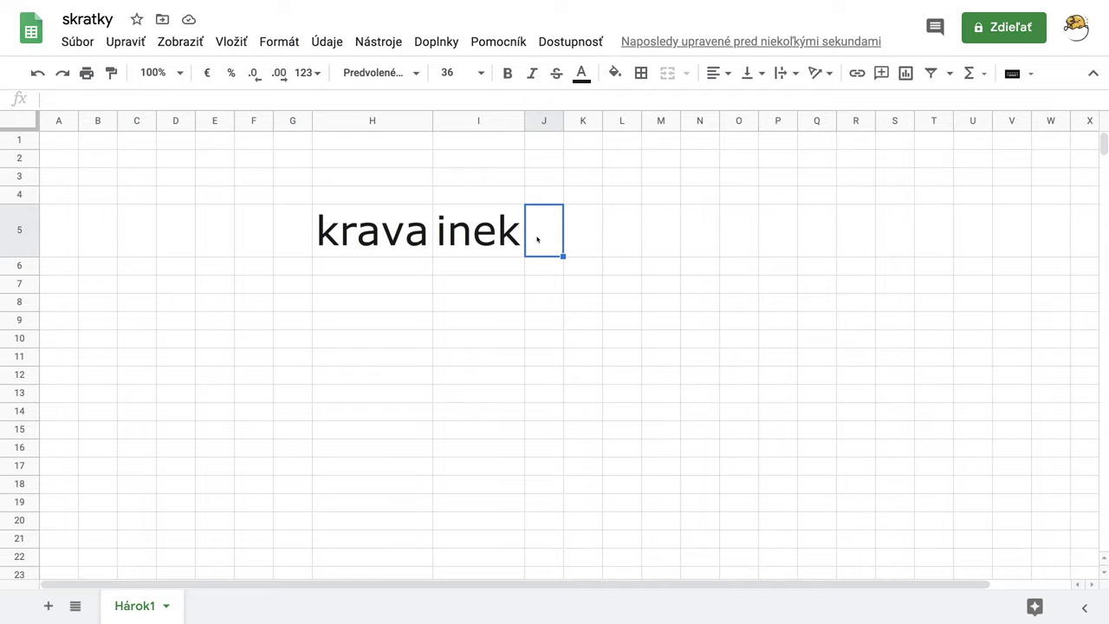
key("Return")
key("ctrl+super+space")
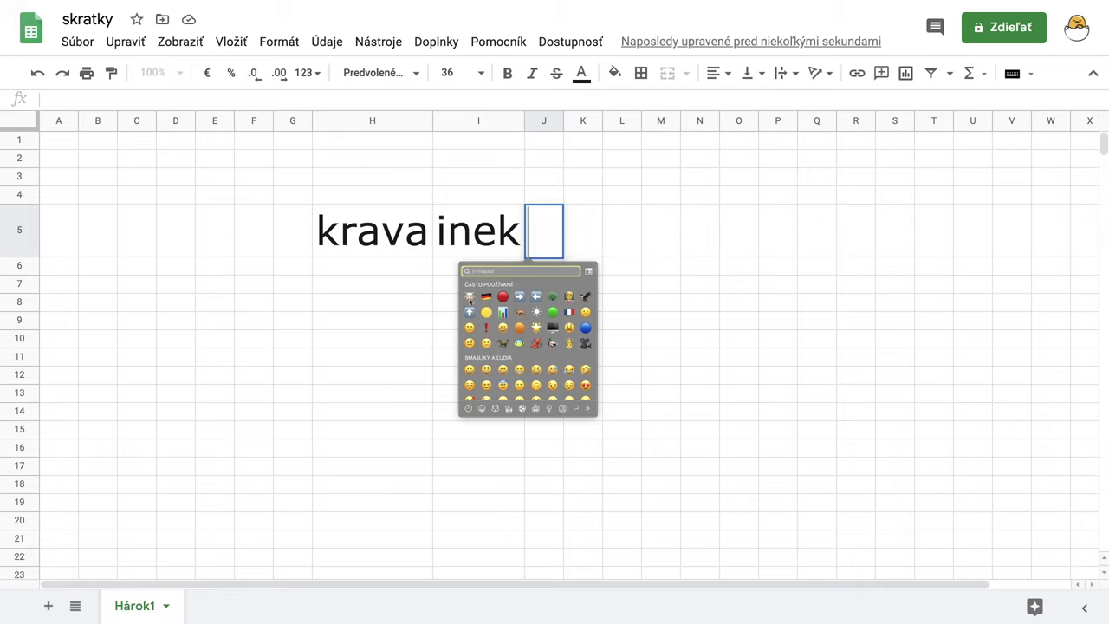
left_click(470, 298)
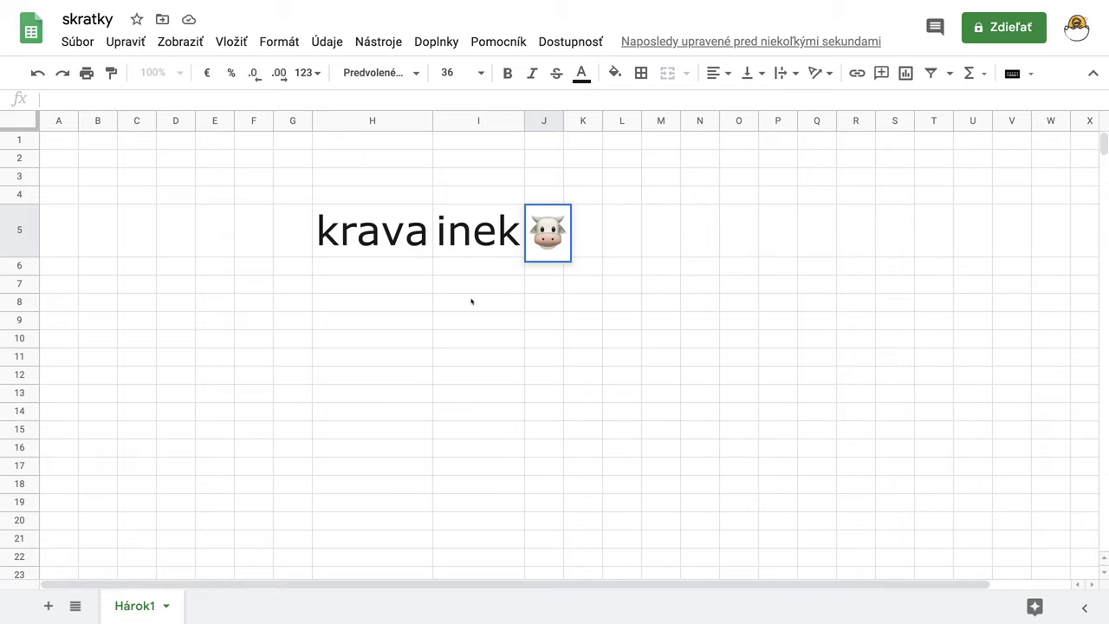
left_click(623, 235)
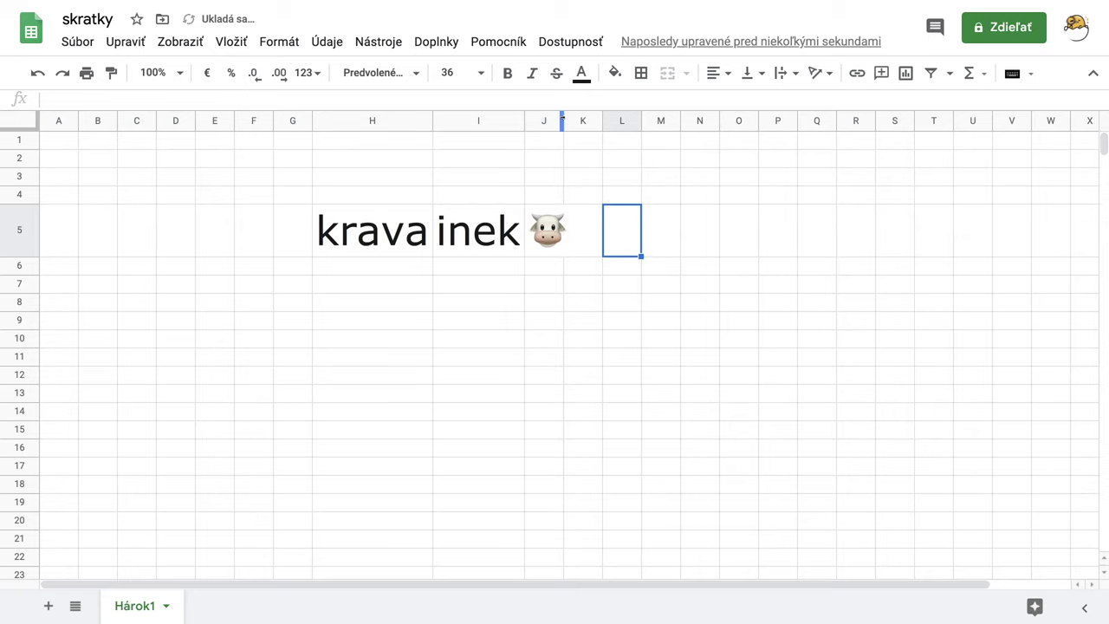
left_click_drag(563, 121, 572, 121)
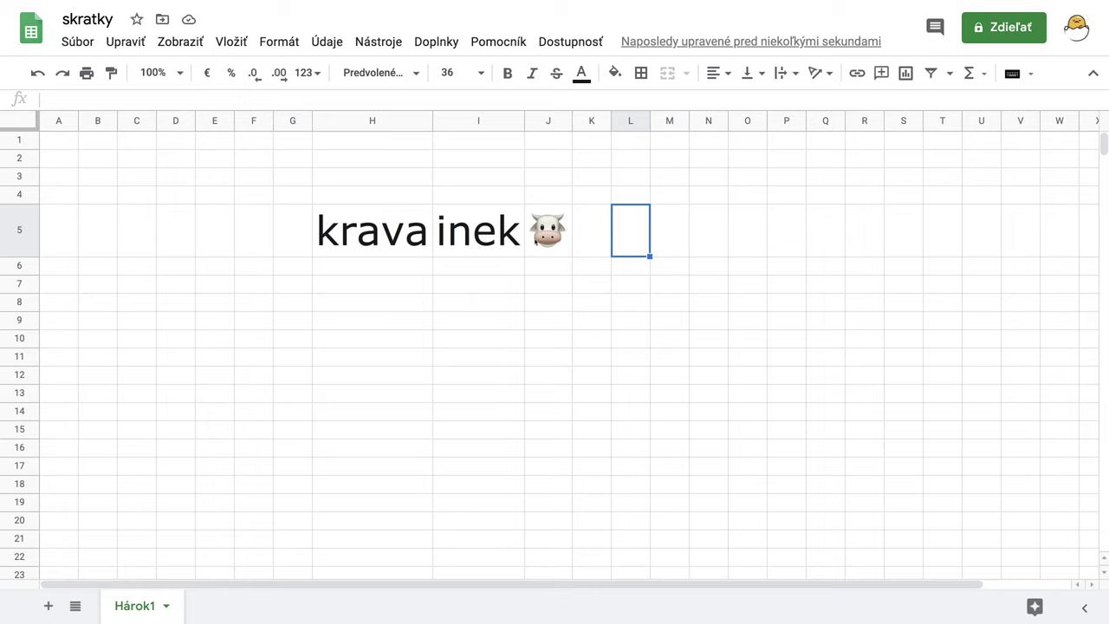
Replace the emoji in J5 with the start of an IF formula testing the neighbouring answer cell: =IF(I5=inek;.
left_click(558, 246)
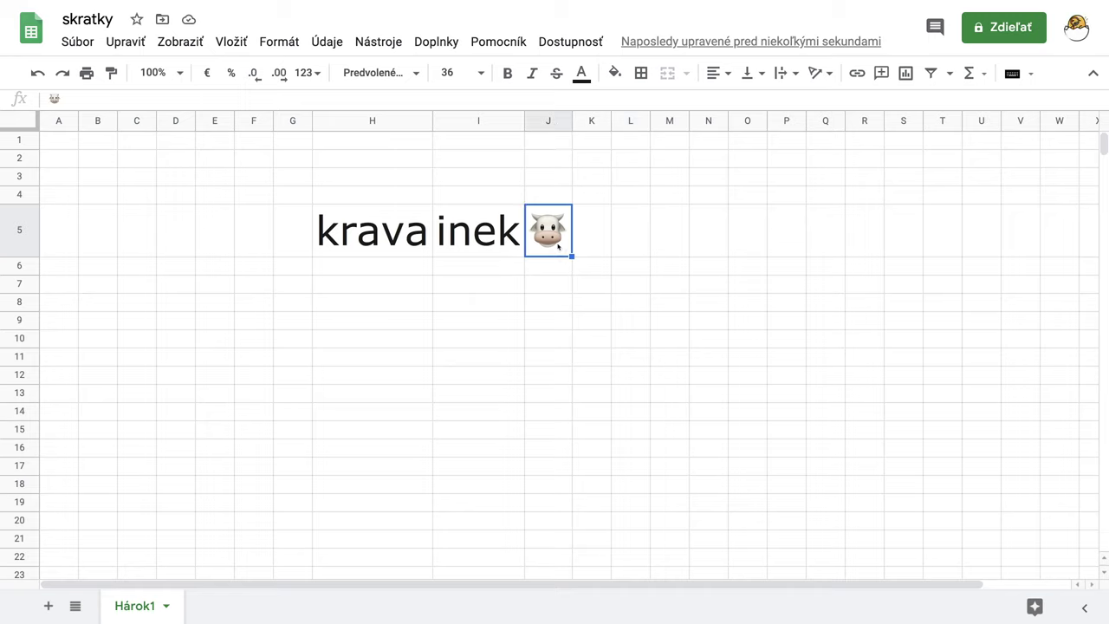
key("Delete")
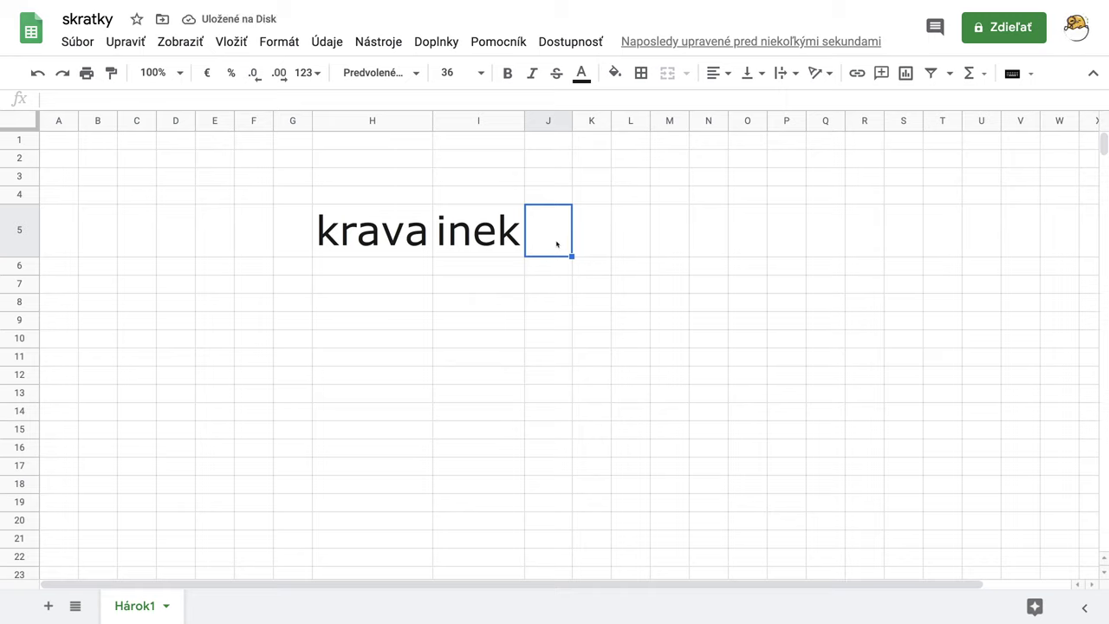
type("=")
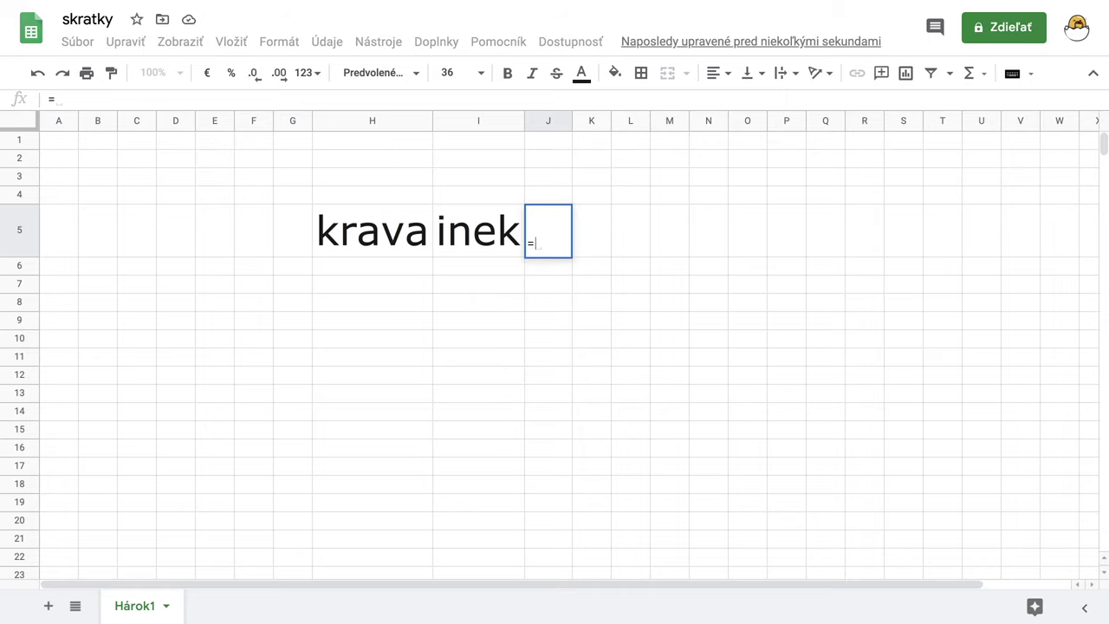
type("IF")
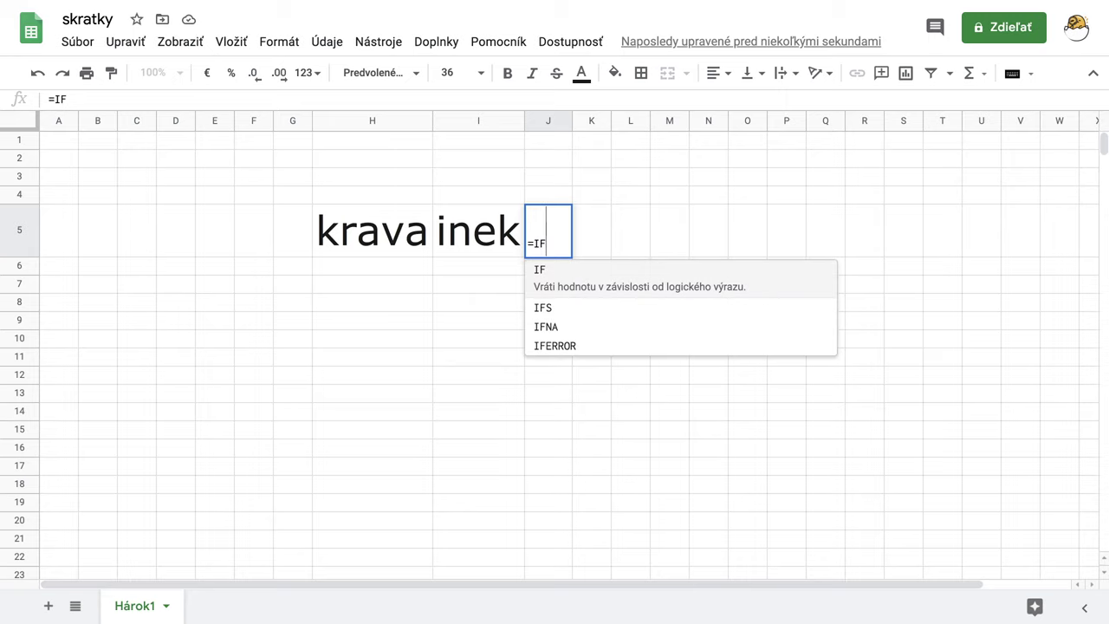
left_click(545, 274)
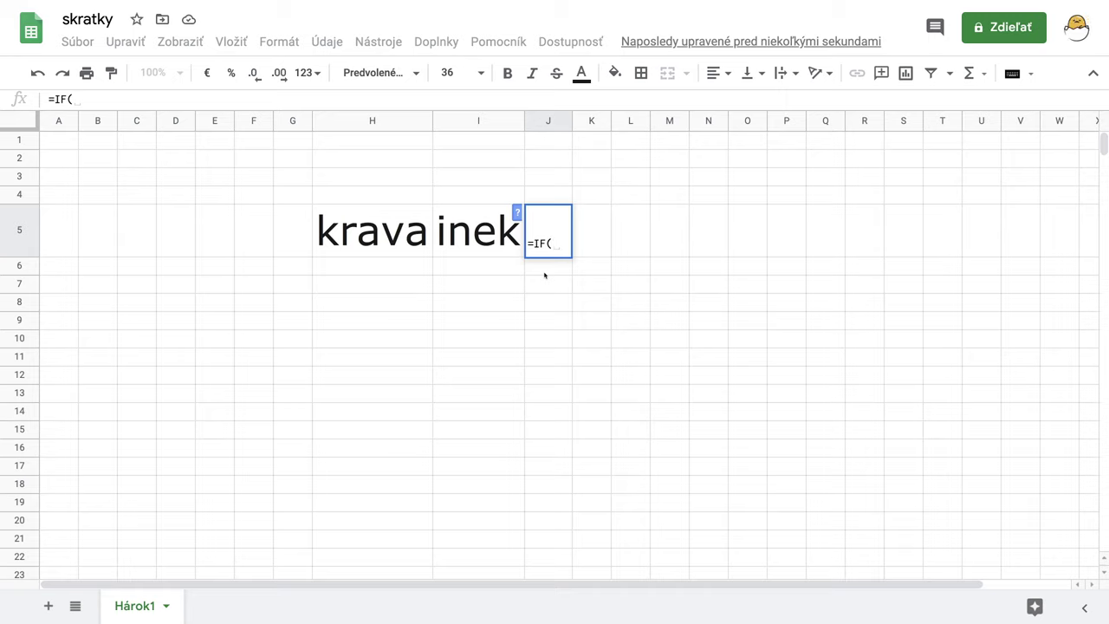
left_click(474, 241)
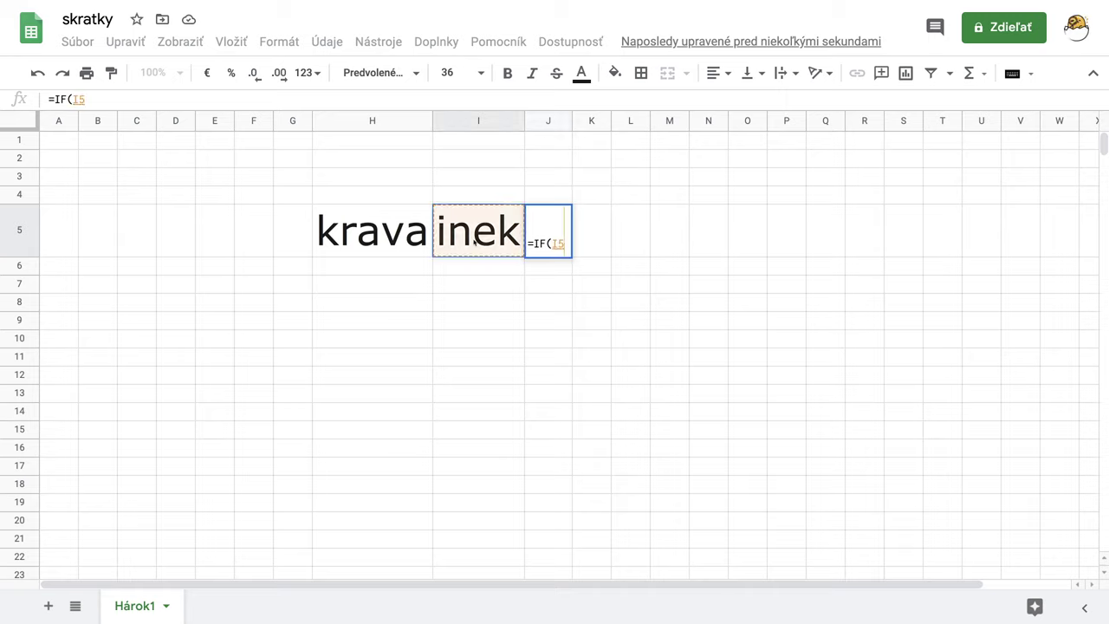
type("=")
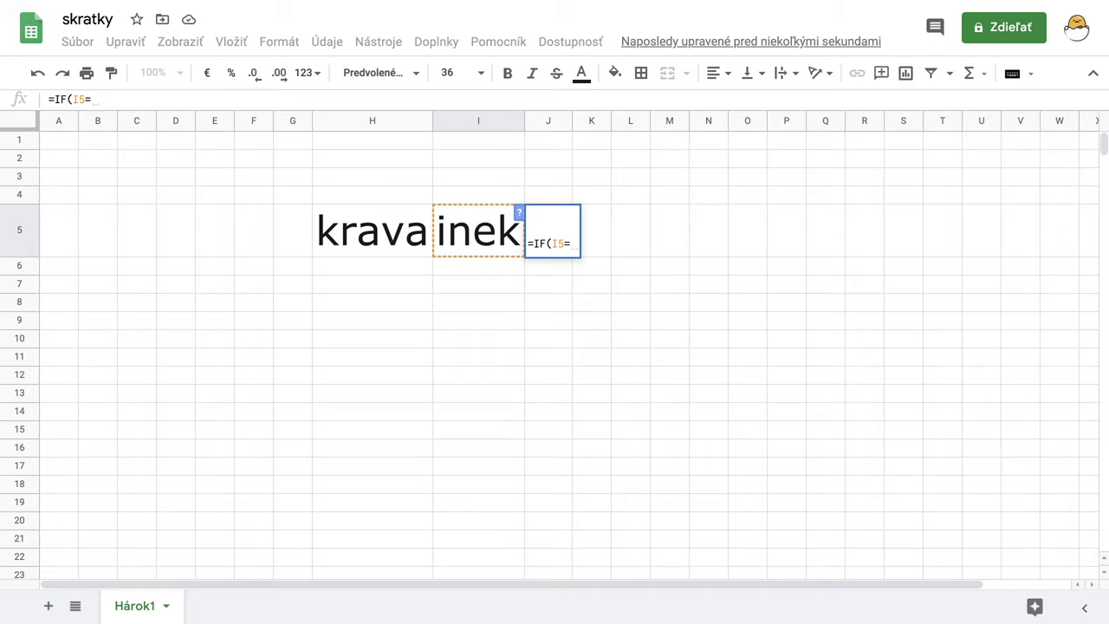
type("inek")
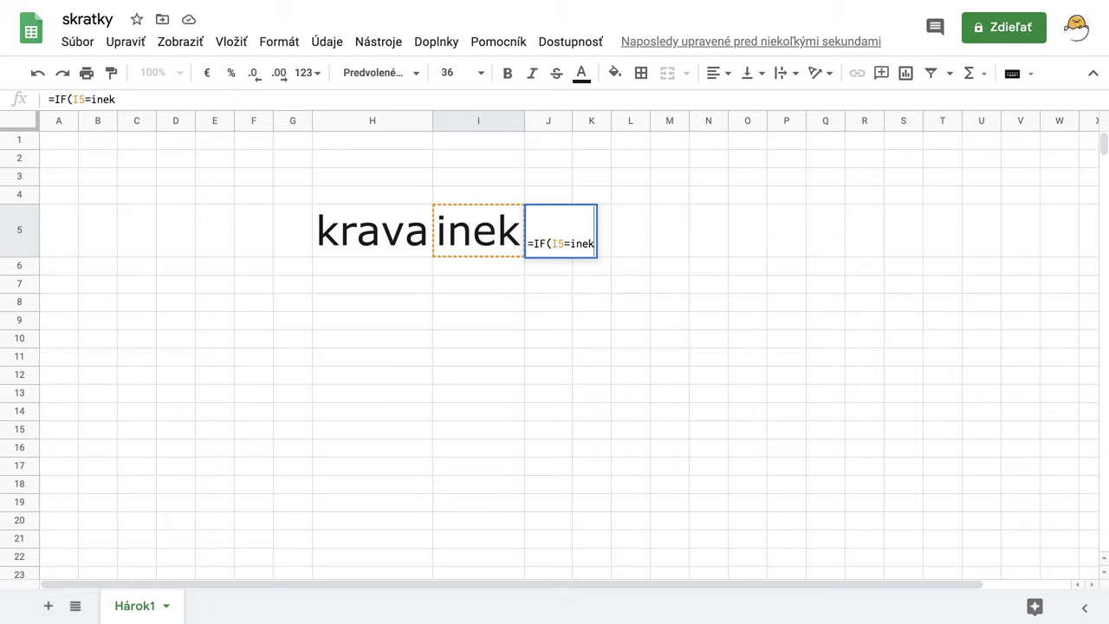
type(";")
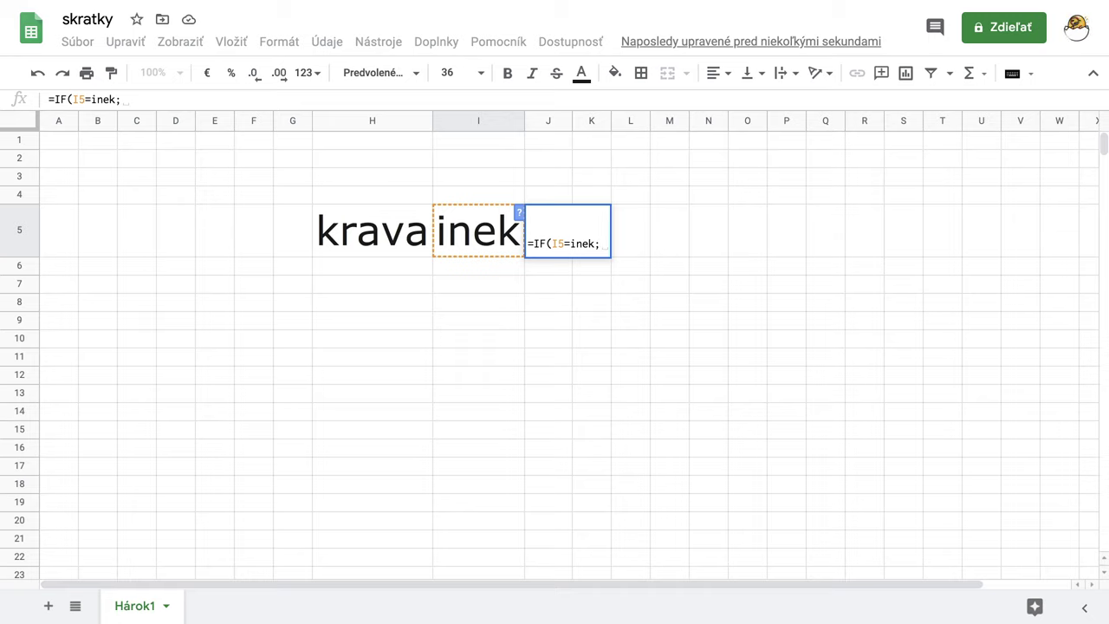
Complete the J5 formula with the cow face emoji for a match and the red circle otherwise, and fit column J to its content.
key("ctrl+super+space")
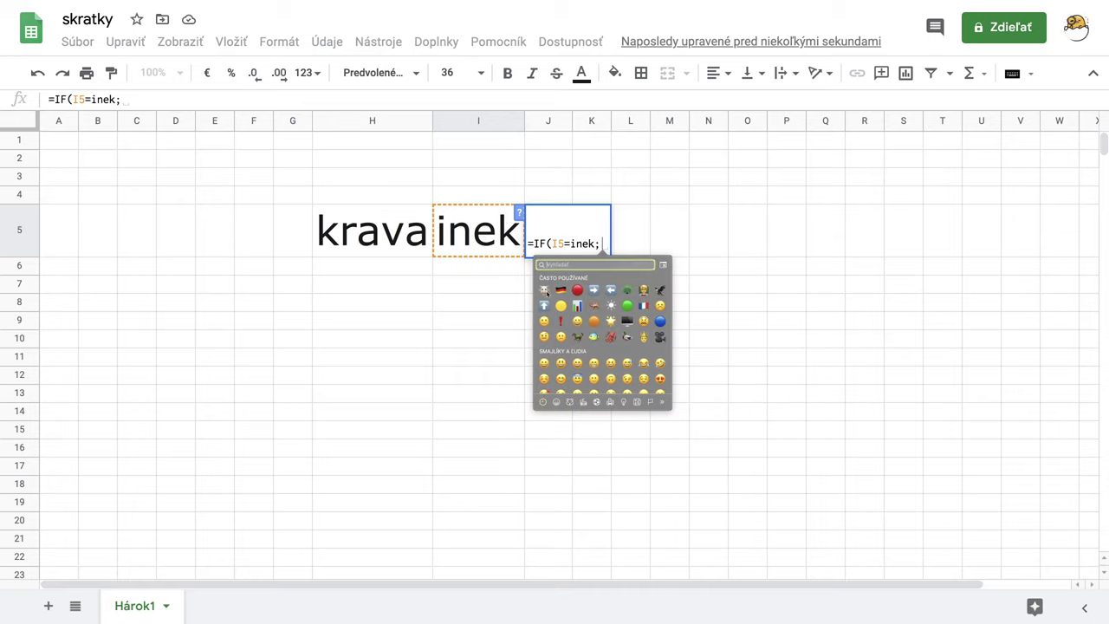
left_click(545, 291)
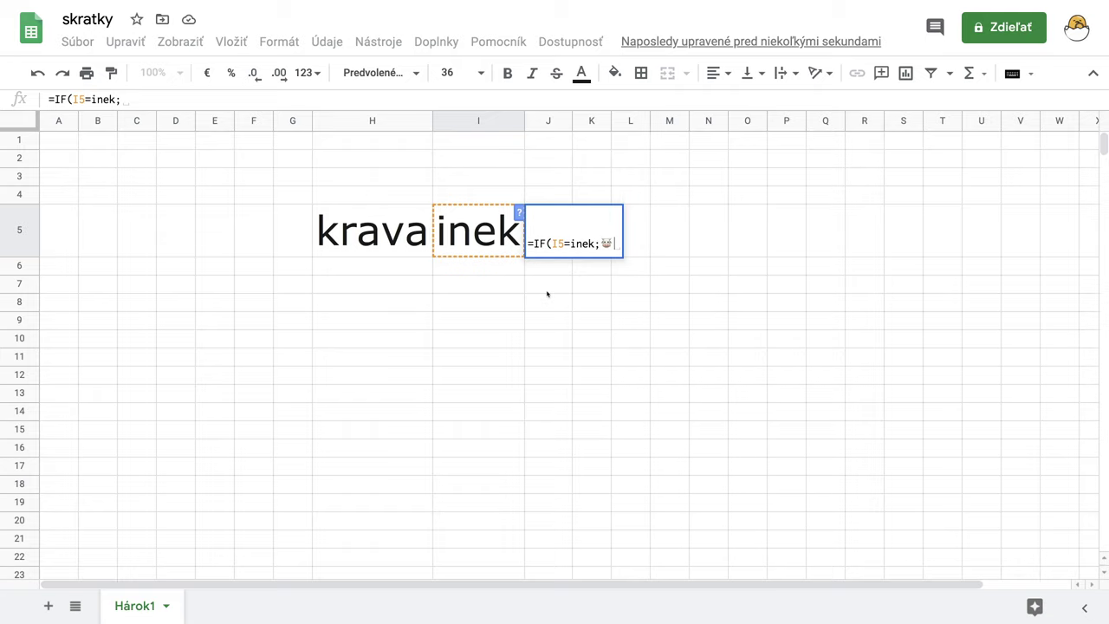
type(";")
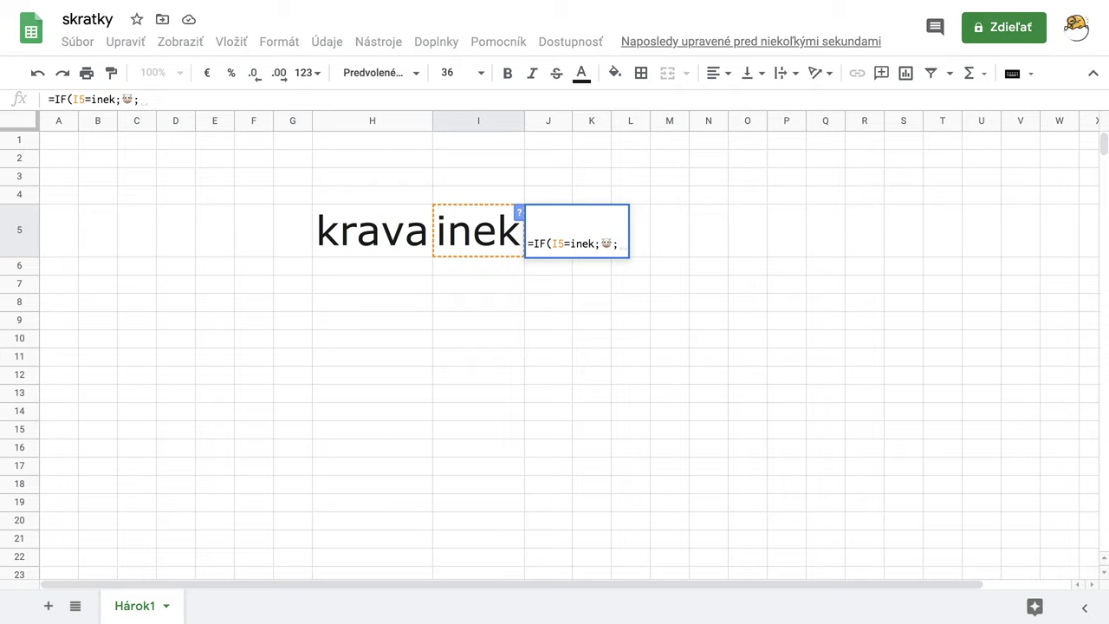
key("ctrl+super+space")
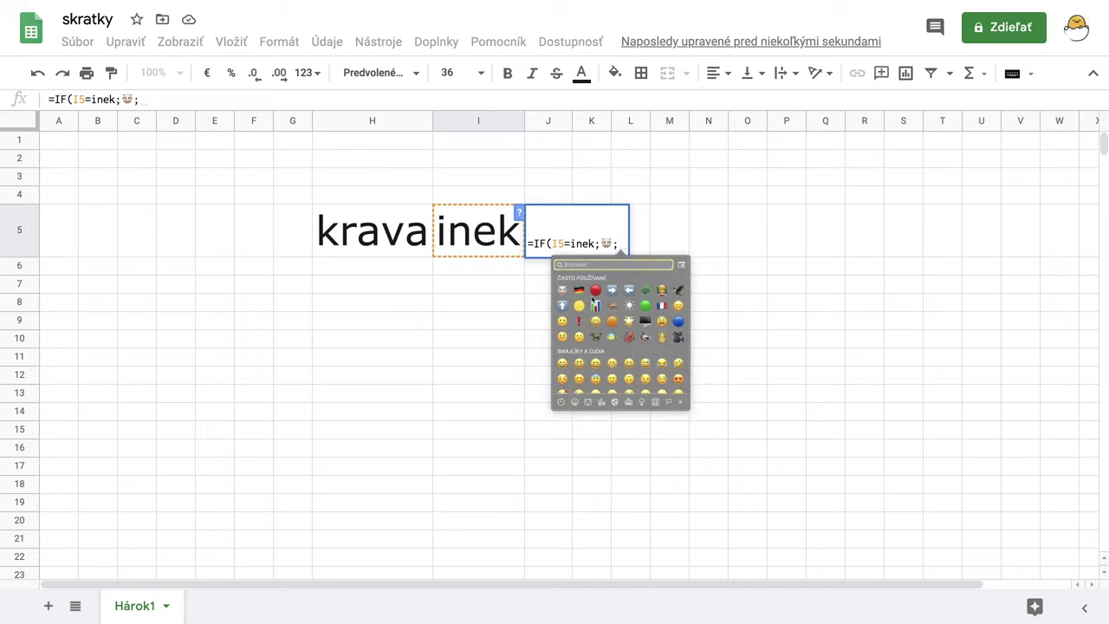
left_click(597, 293)
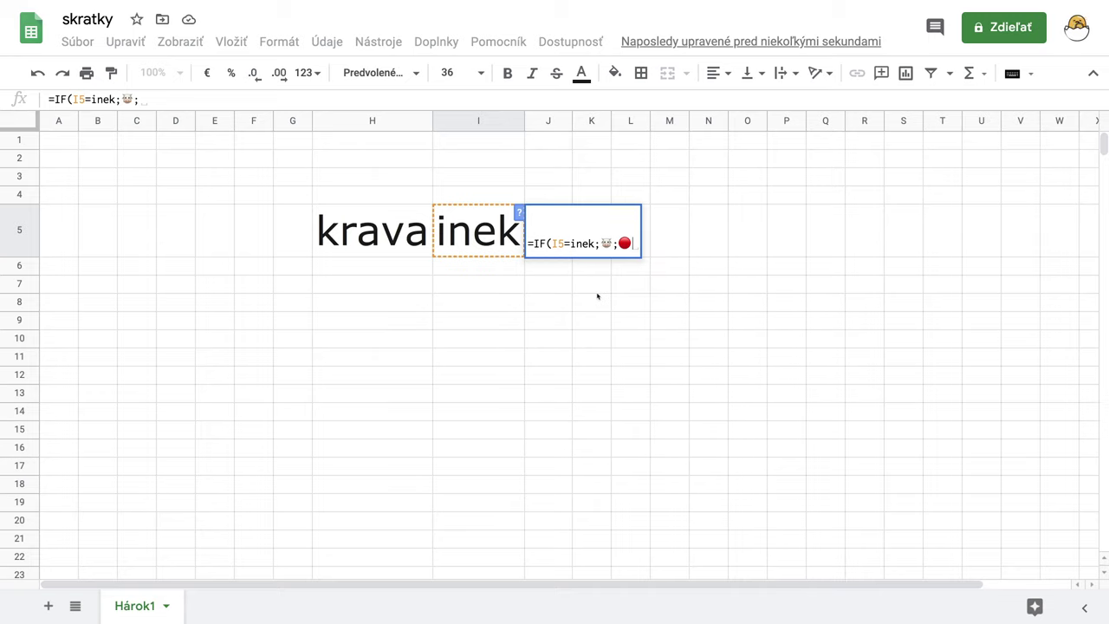
key("Return")
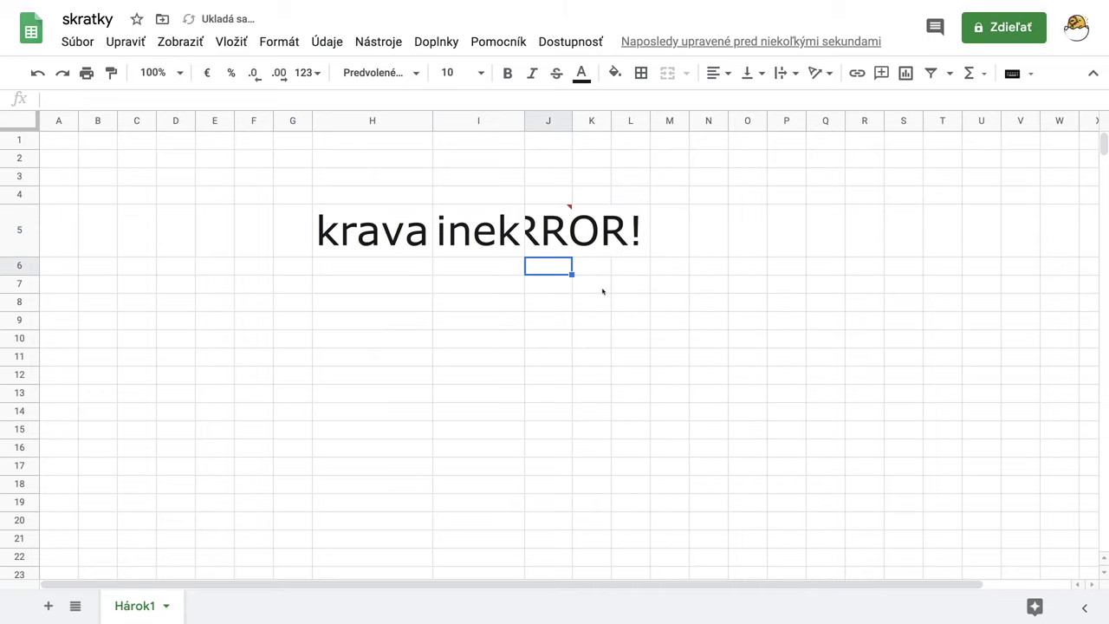
double_click(571, 121)
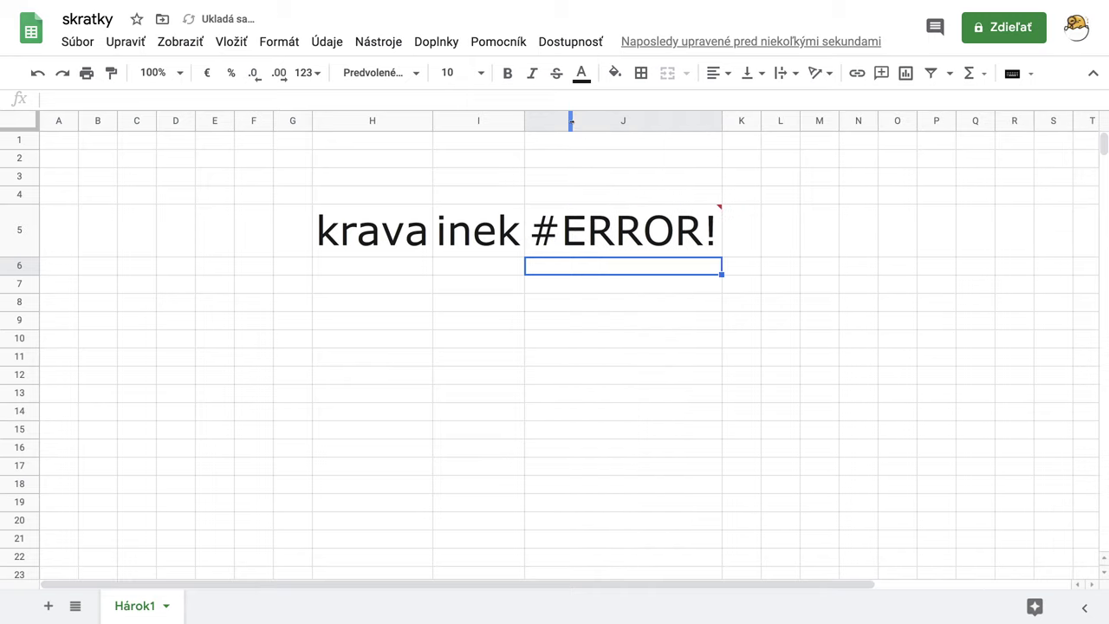
Enclose the word inek in quotation marks within the IF formula in J5.
left_click(650, 240)
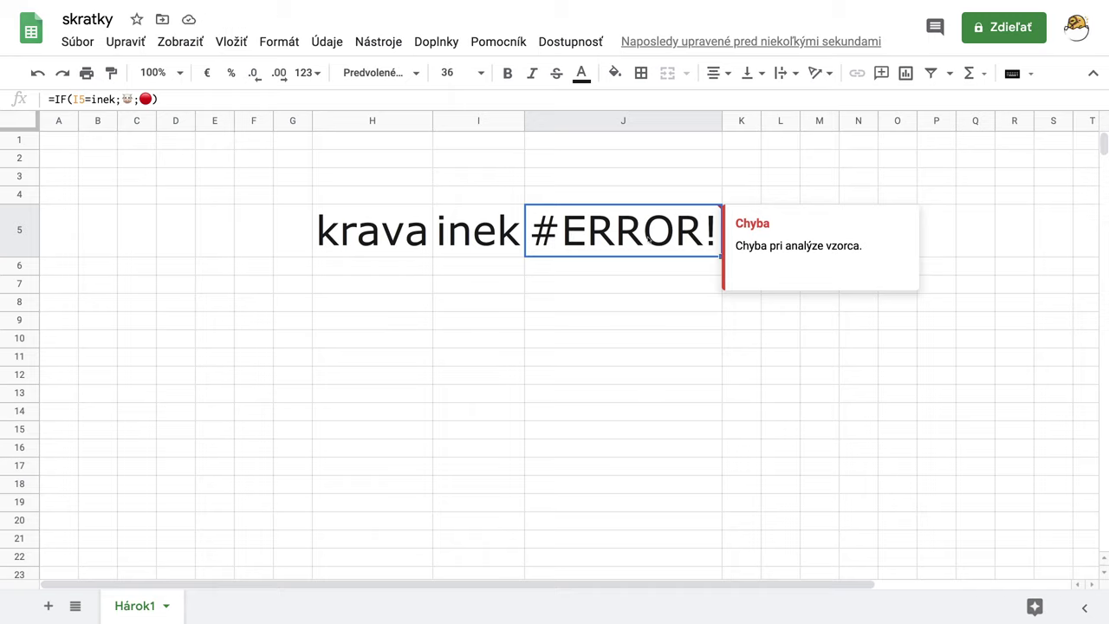
left_click(93, 99)
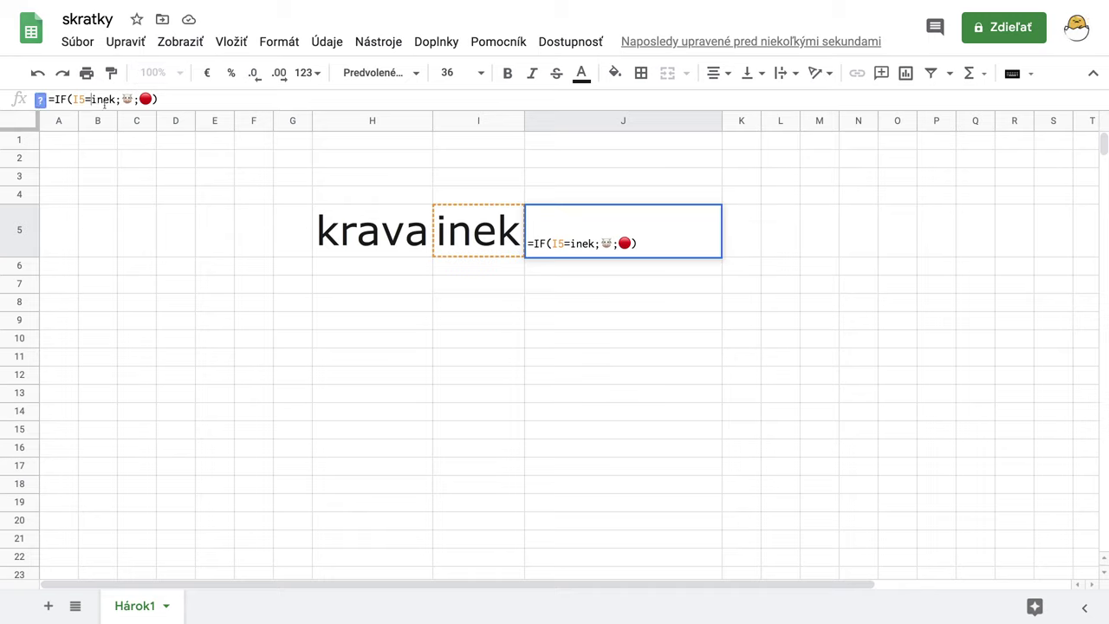
type("\"")
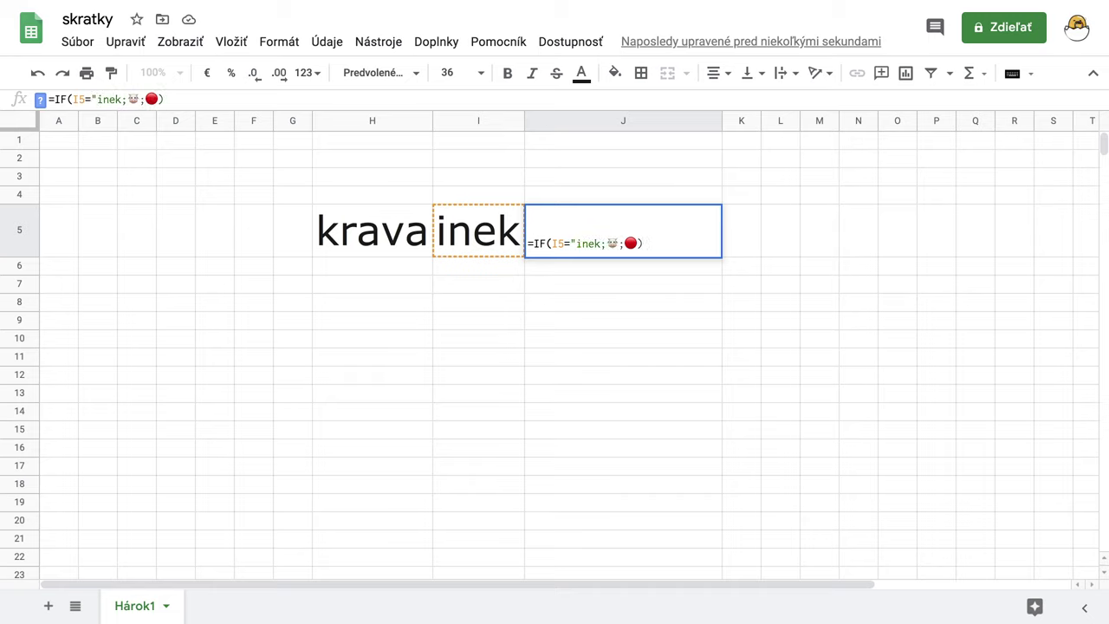
left_click(122, 98)
type("\"")
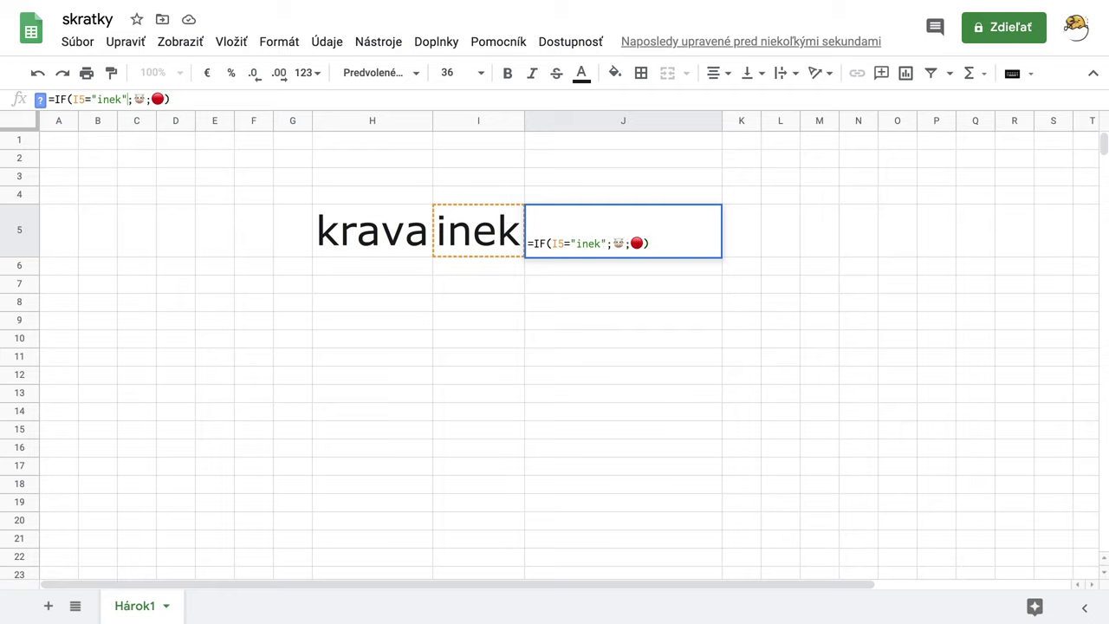
key("Return")
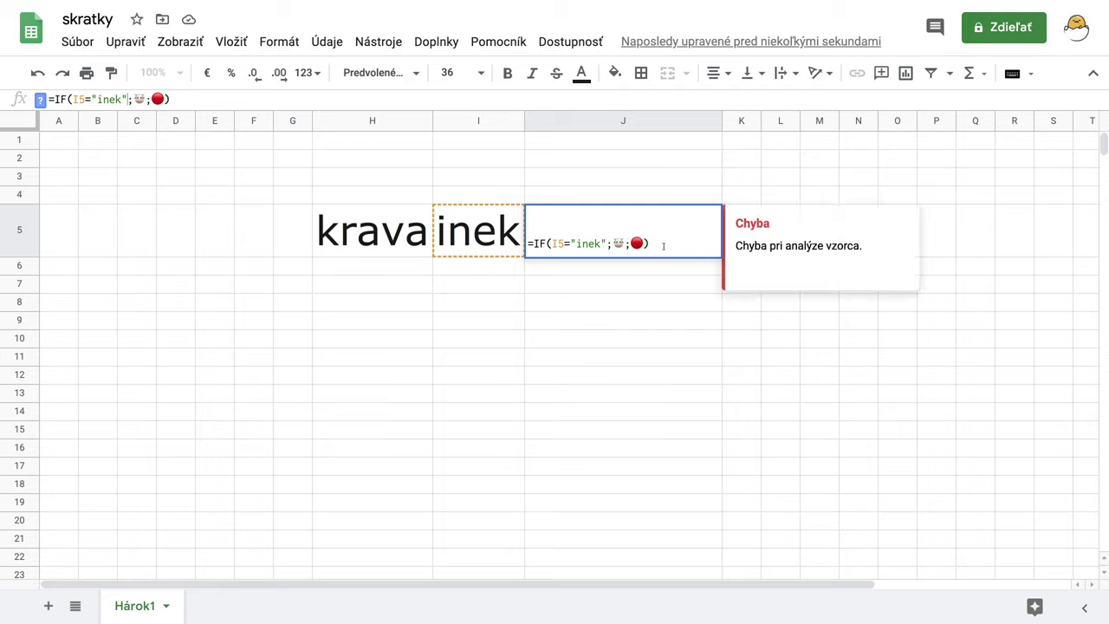
key("Return")
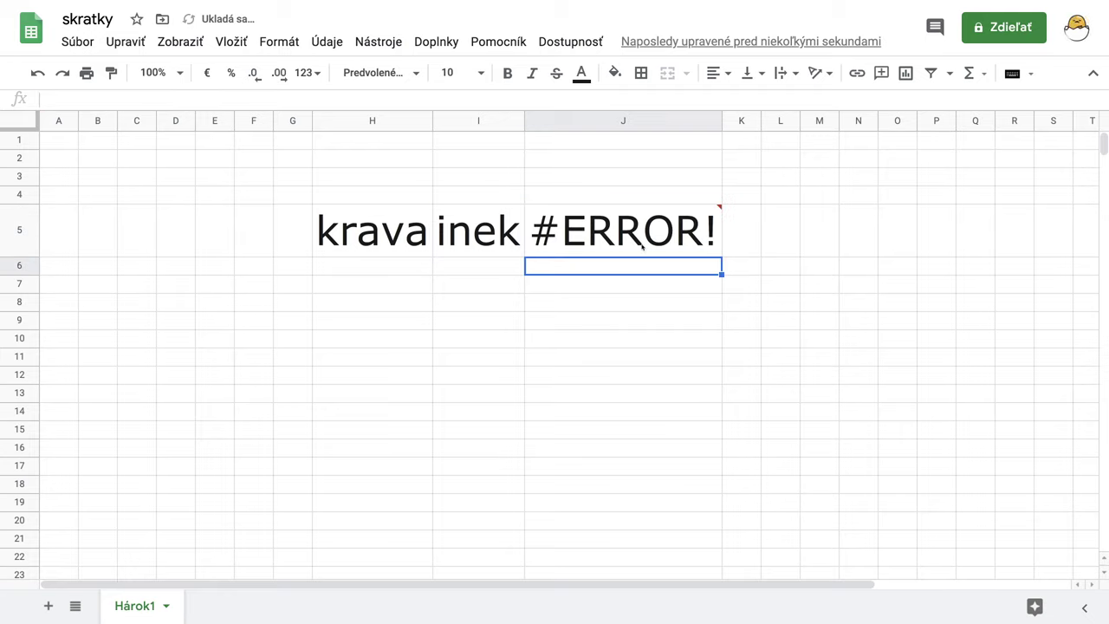
Put quotation marks around both emojis in the J5 formula and fit the width of column J to its content.
left_click(530, 230)
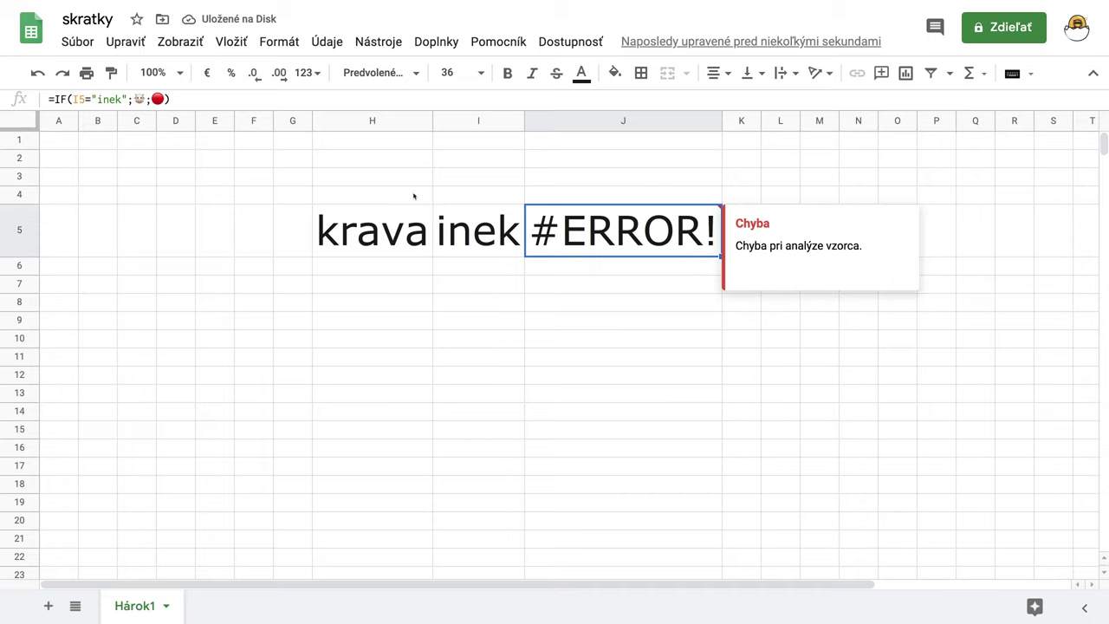
left_click(131, 102)
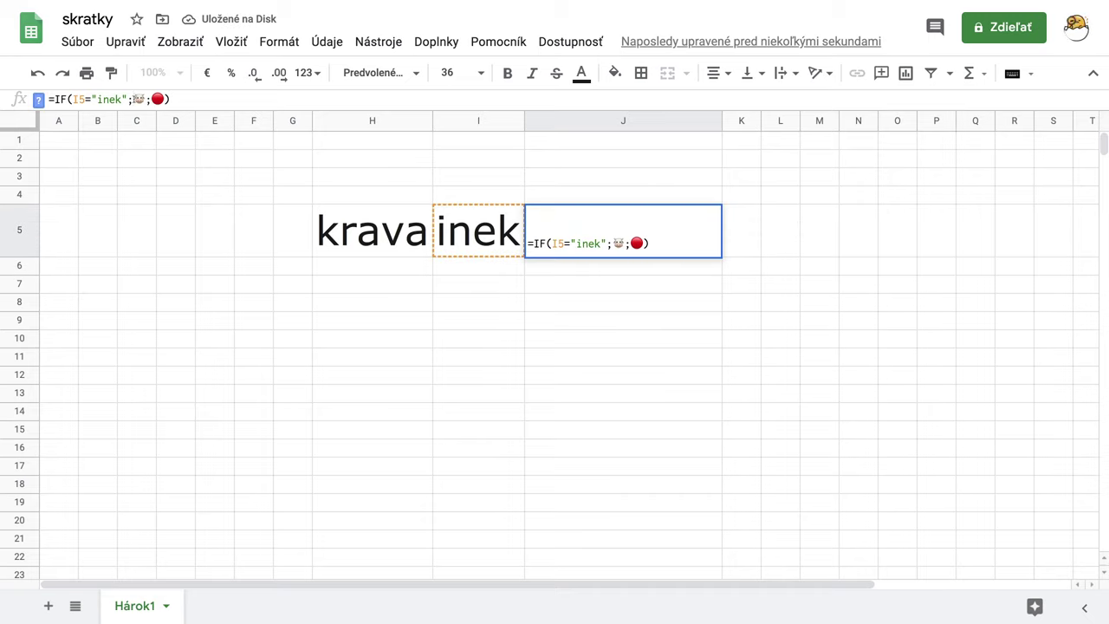
type("\";")
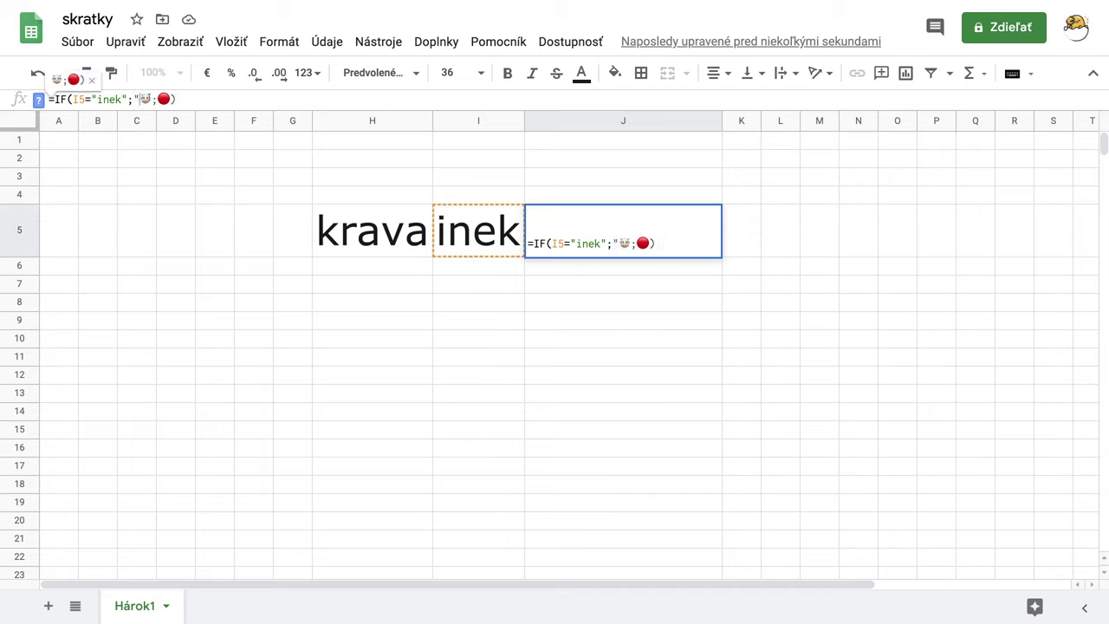
type("\"🐮")
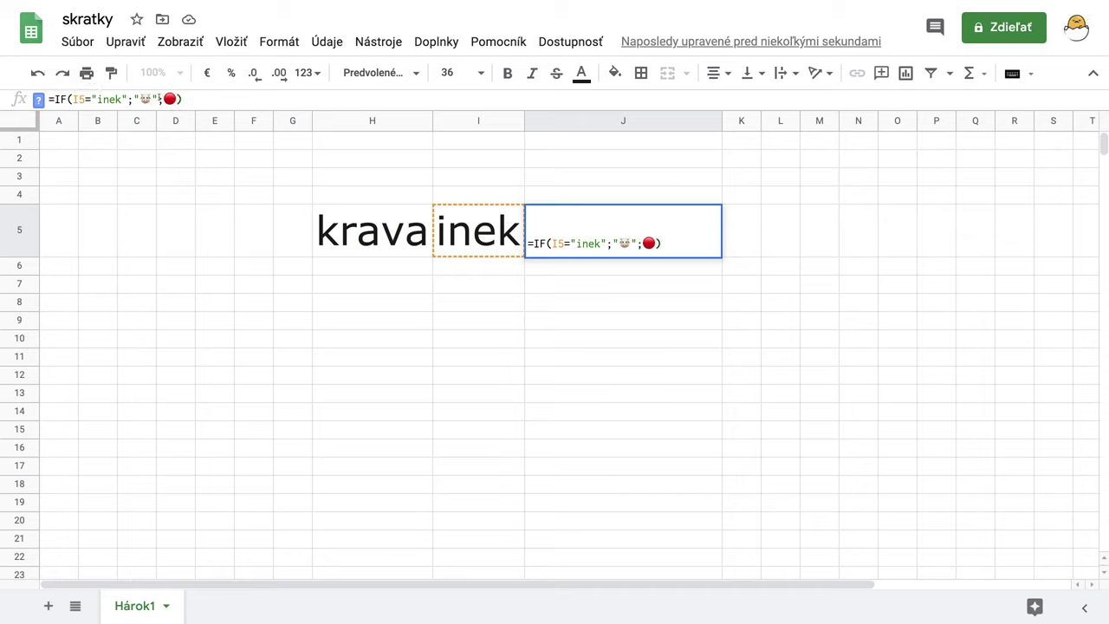
type("\";")
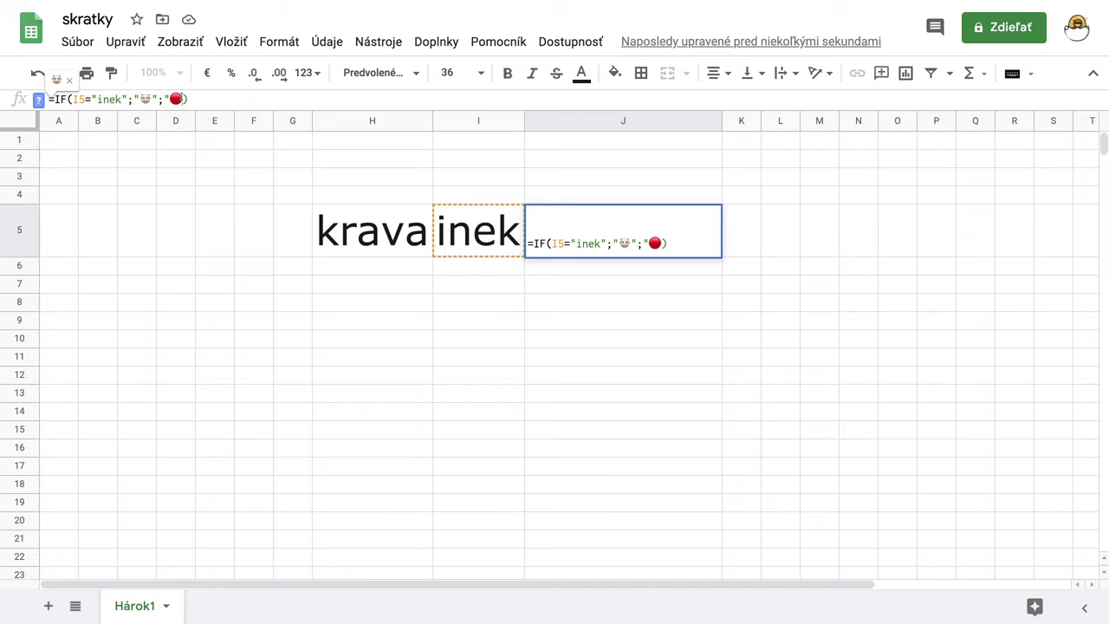
type("\"")
key("Return")
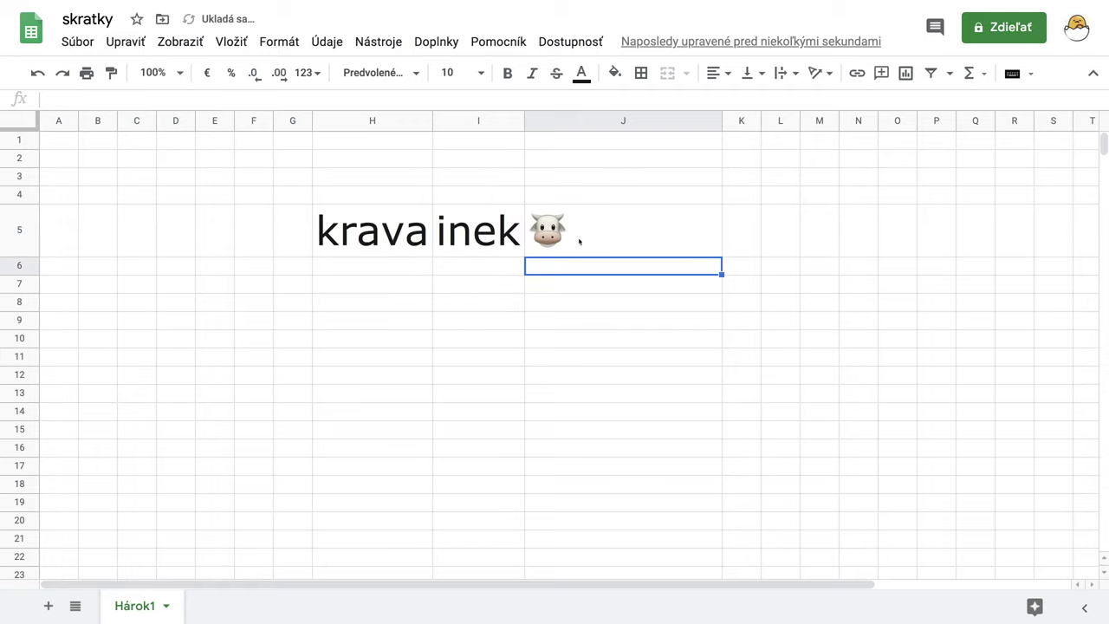
left_click(622, 121)
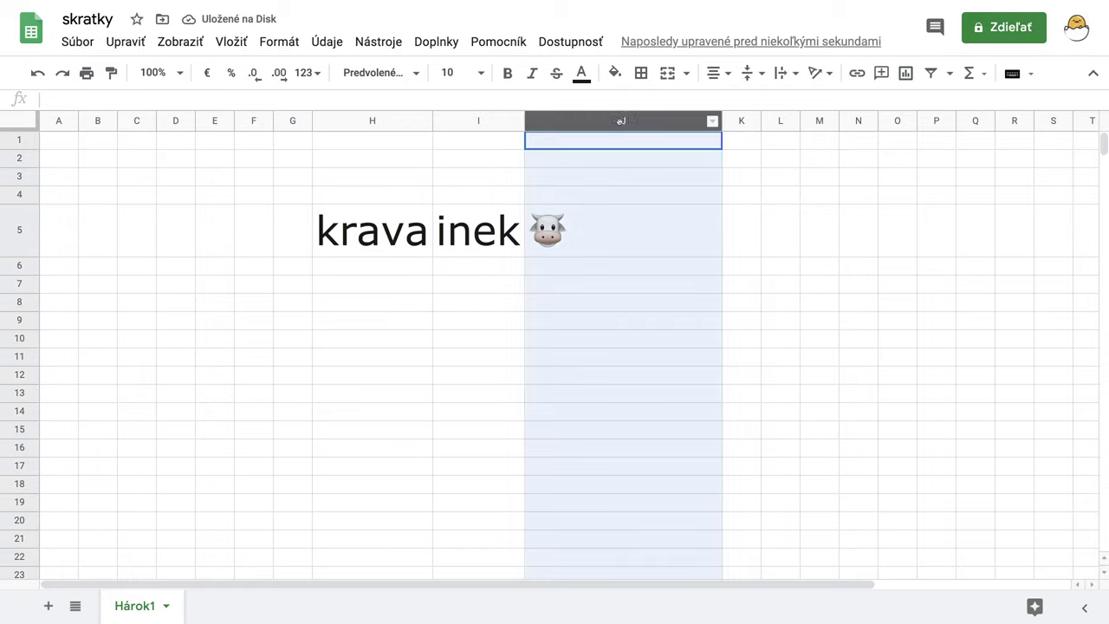
double_click(721, 121)
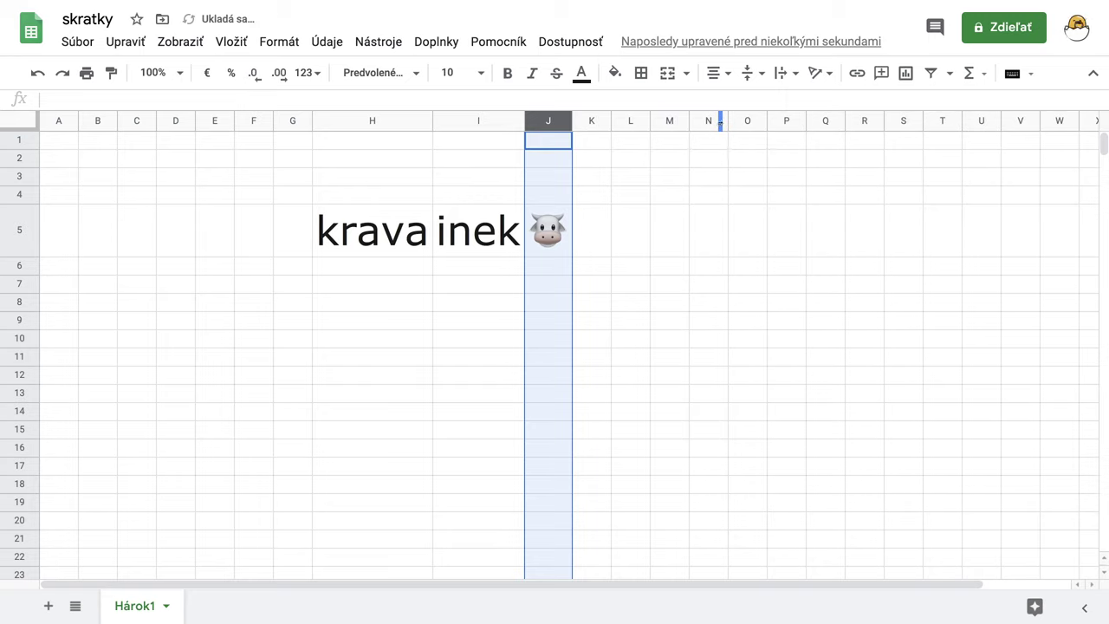
Shorten the word in I5 to "ine" to test the formula with a wrong answer.
left_click(516, 236)
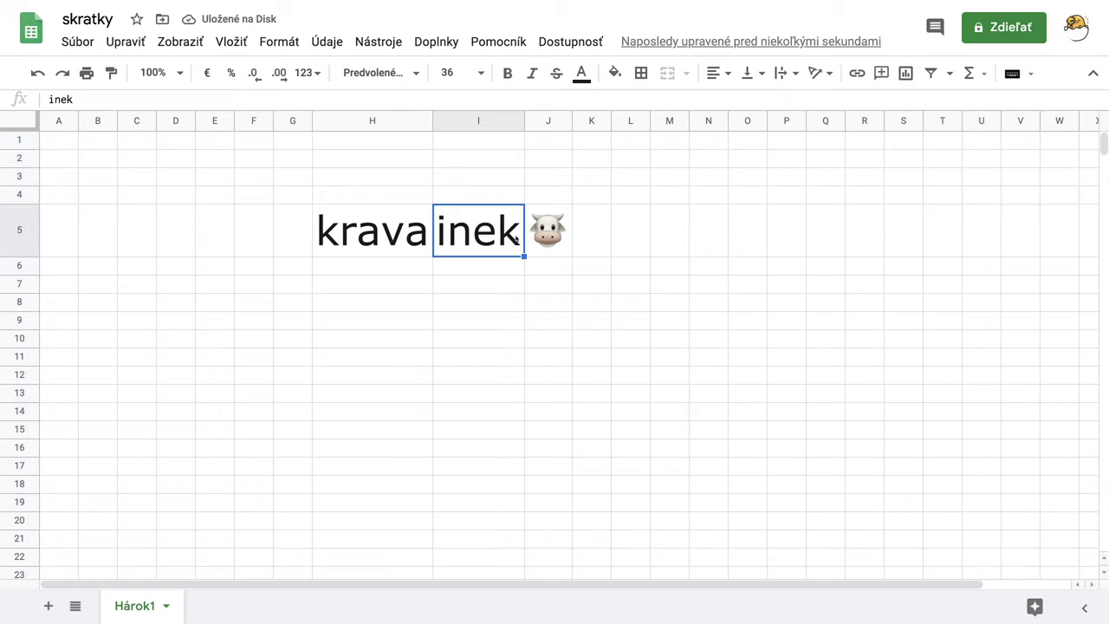
double_click(516, 237)
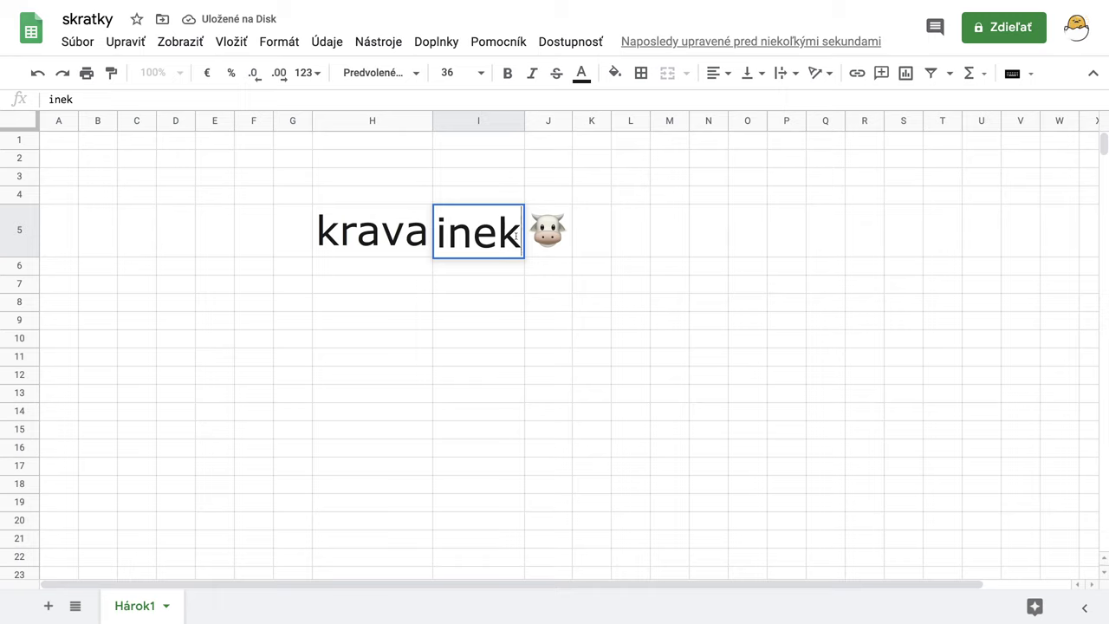
key("BackSpace")
key("Return")
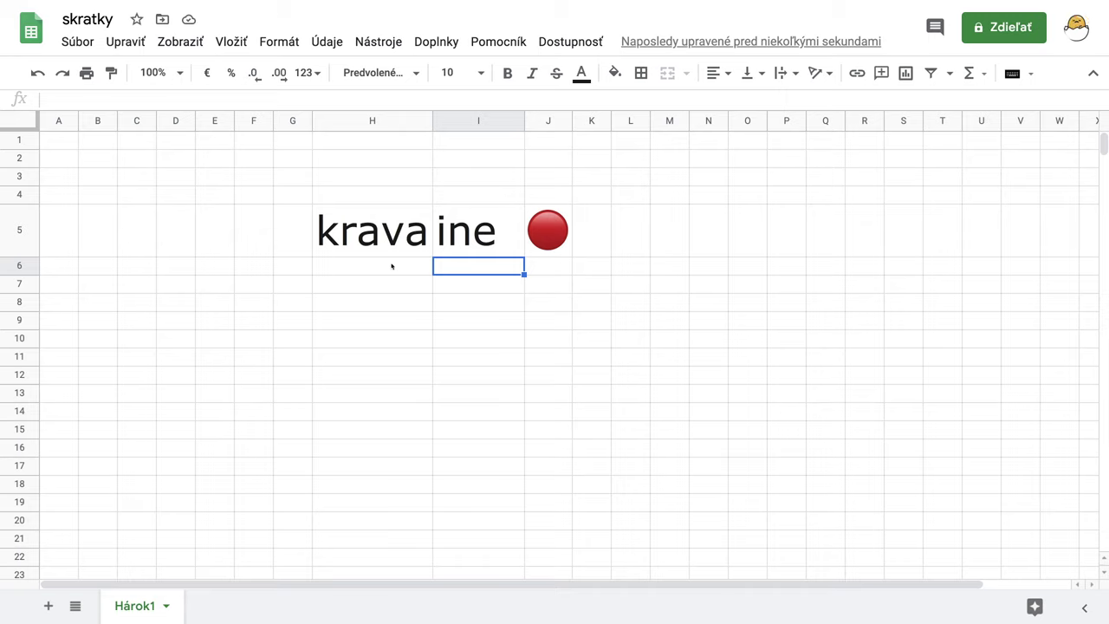
Enter the number 5 in cell H6 and the number 10 in cell I6.
left_click(365, 273)
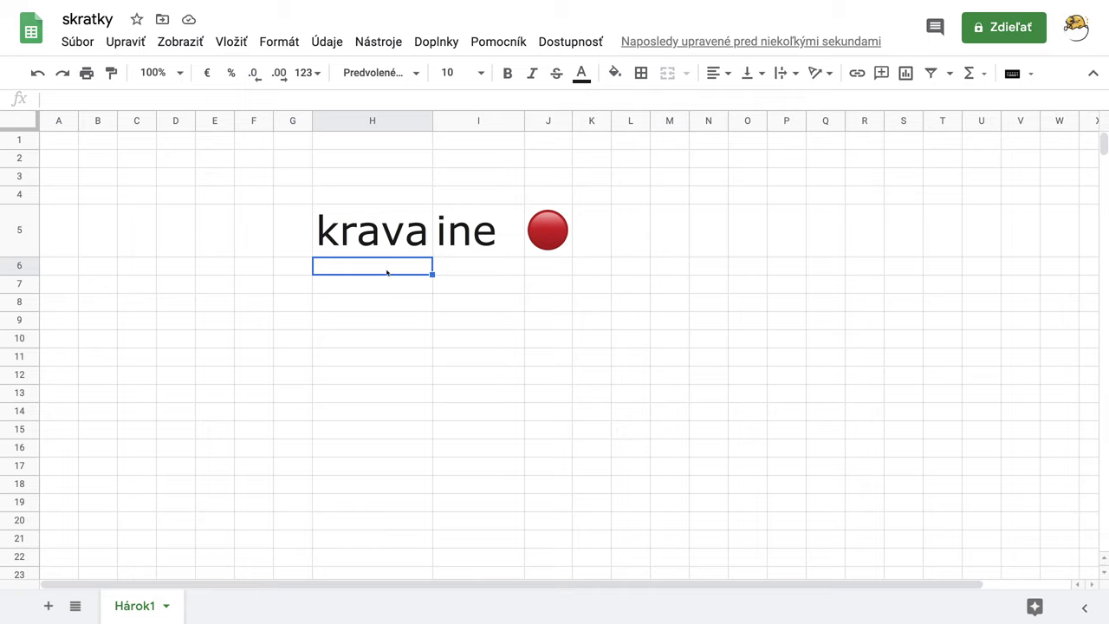
type("5")
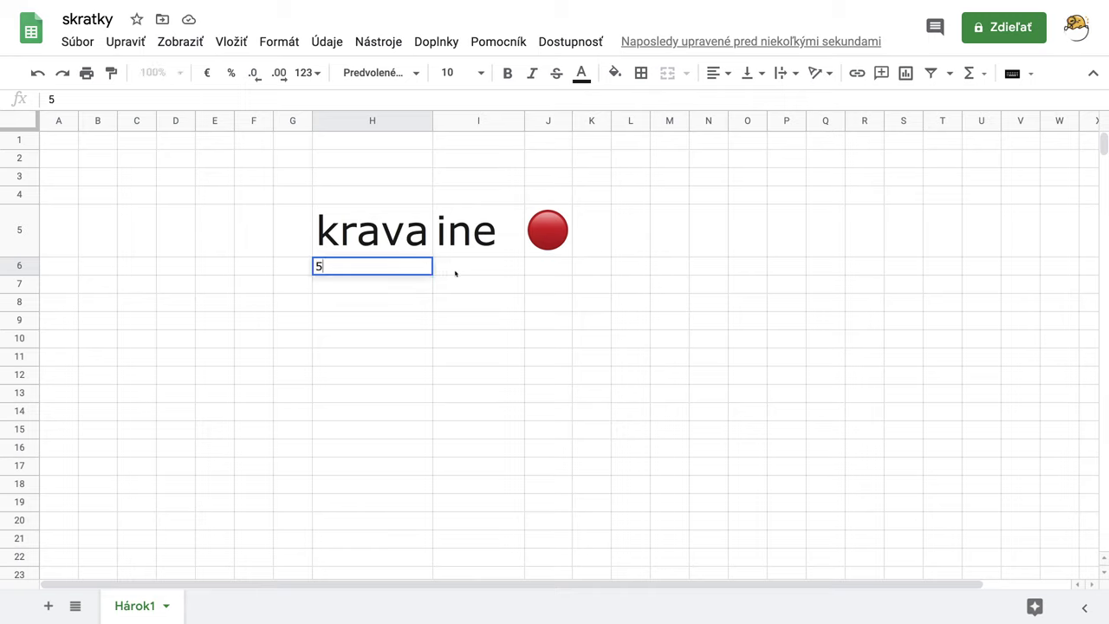
left_click(458, 272)
type(">0")
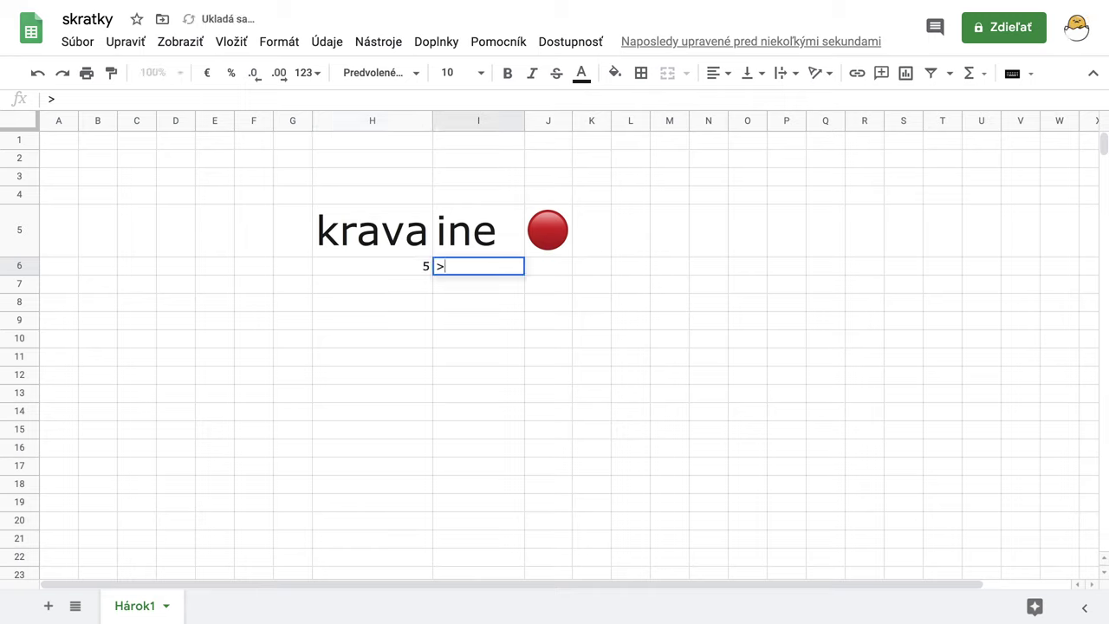
key("BackSpace")
key("BackSpace")
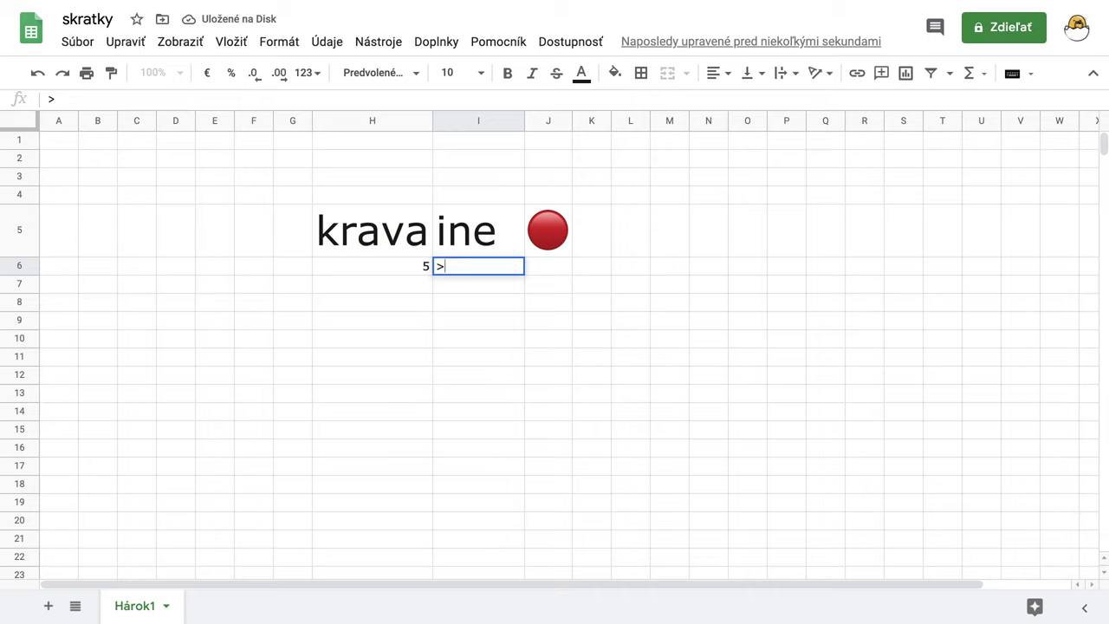
type("10")
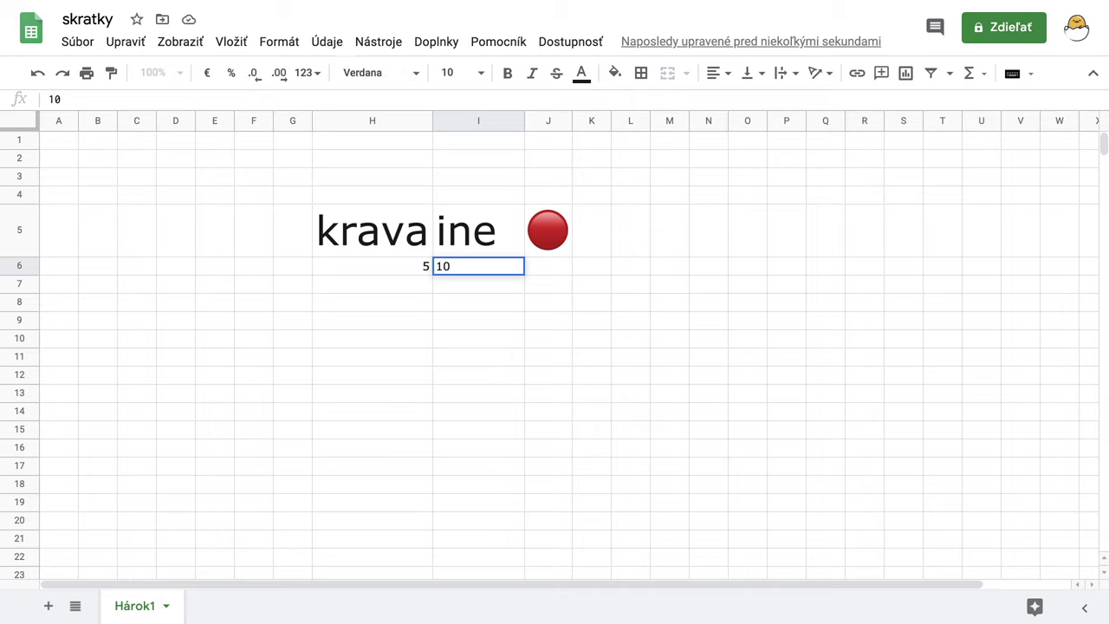
key("Return")
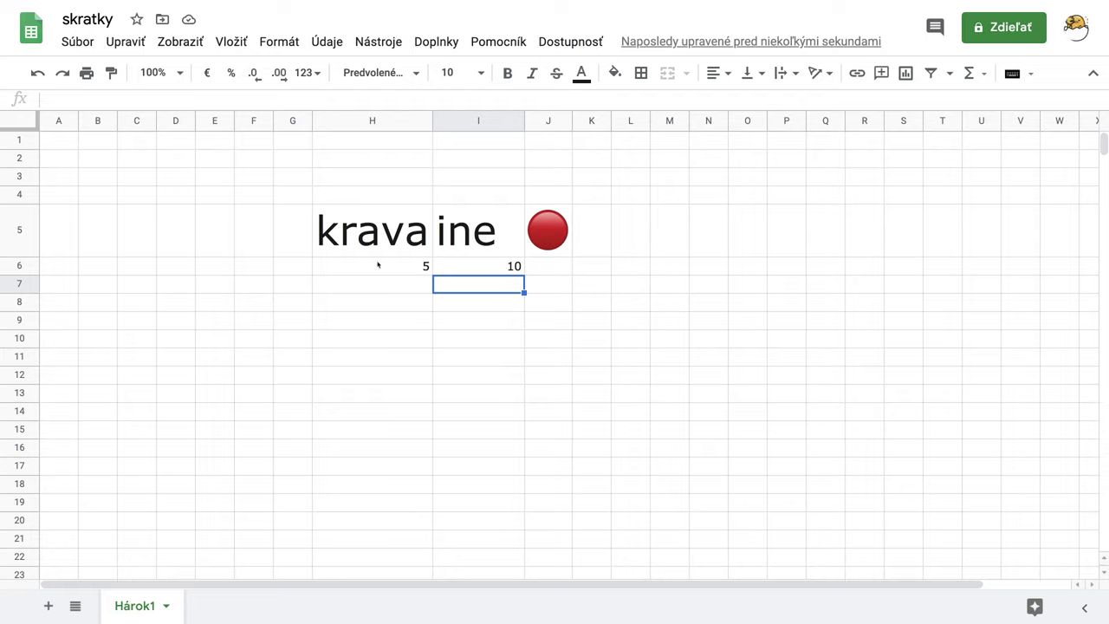
Set the whole of row 6 to font size 36 and centre its contents horizontally.
left_click(17, 265)
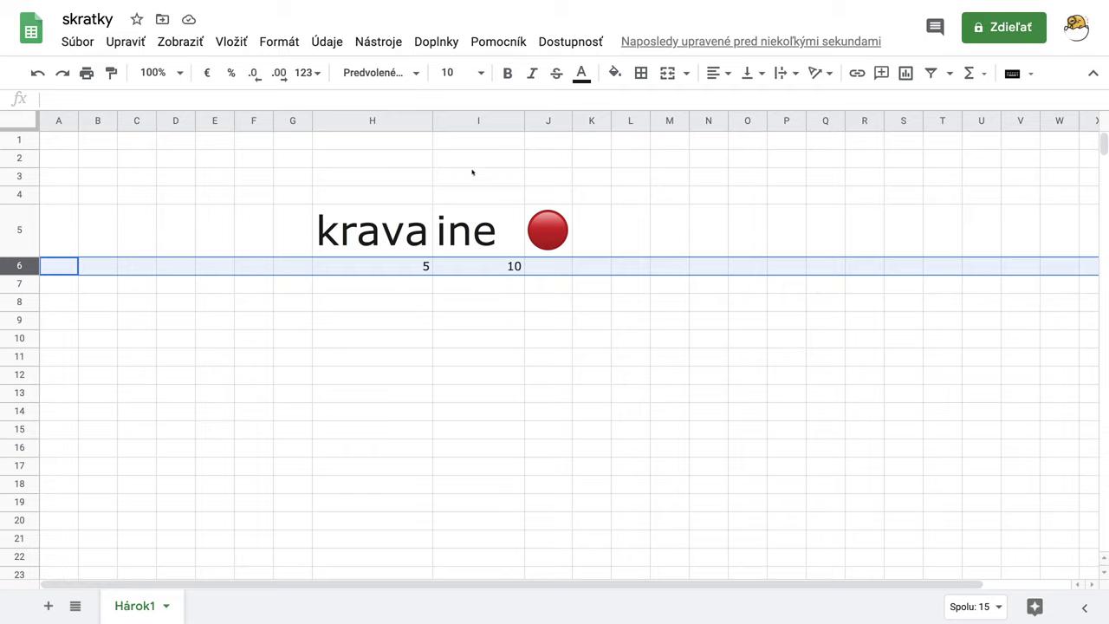
left_click(481, 73)
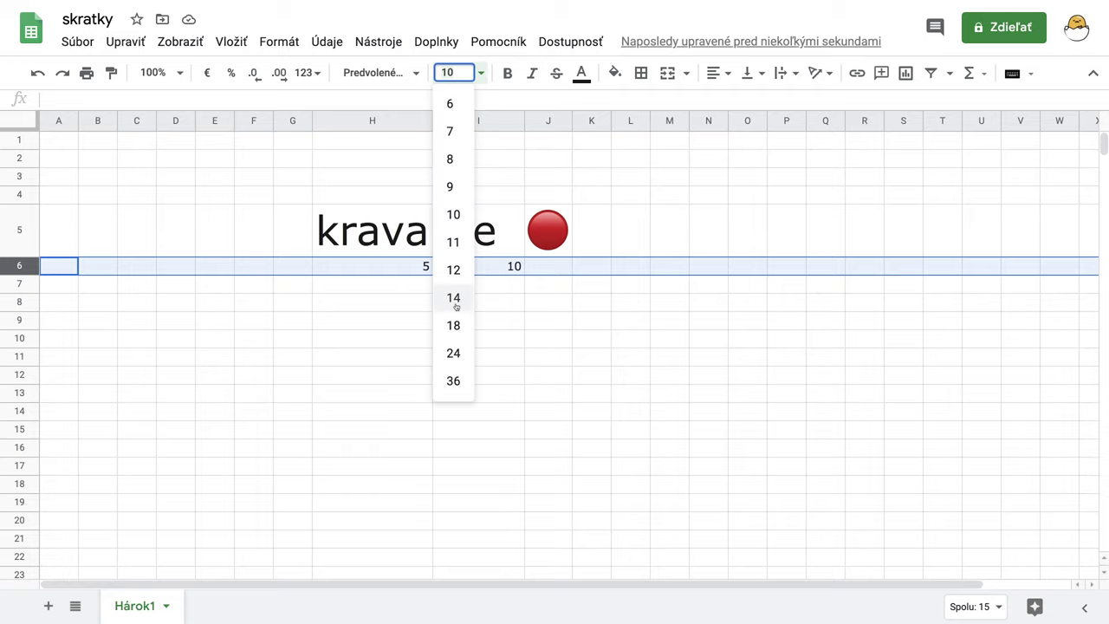
left_click(455, 382)
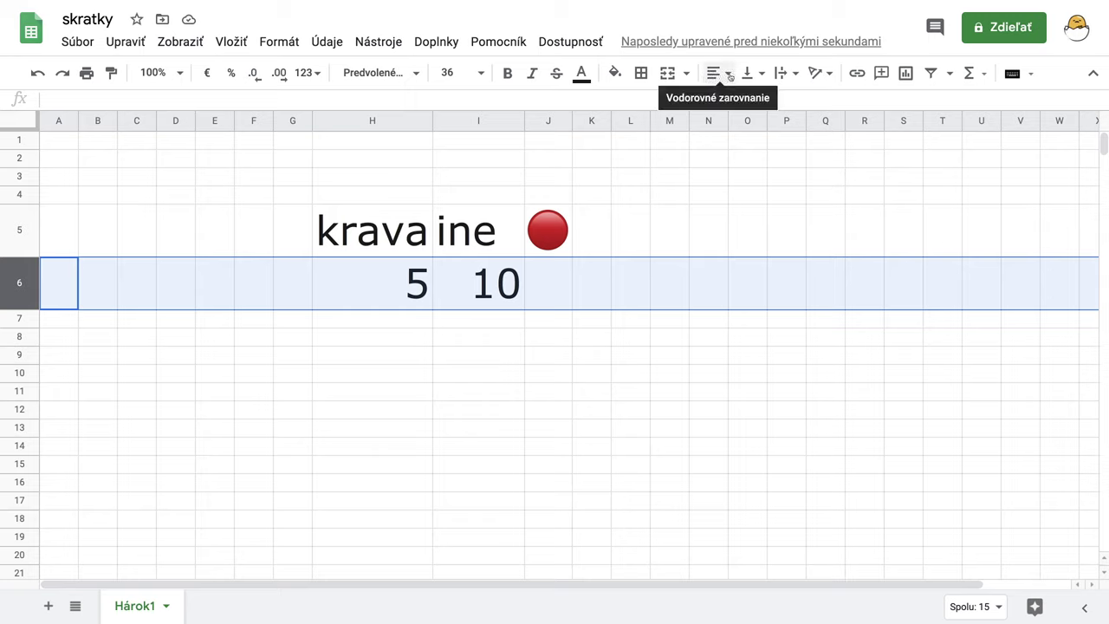
left_click(731, 77)
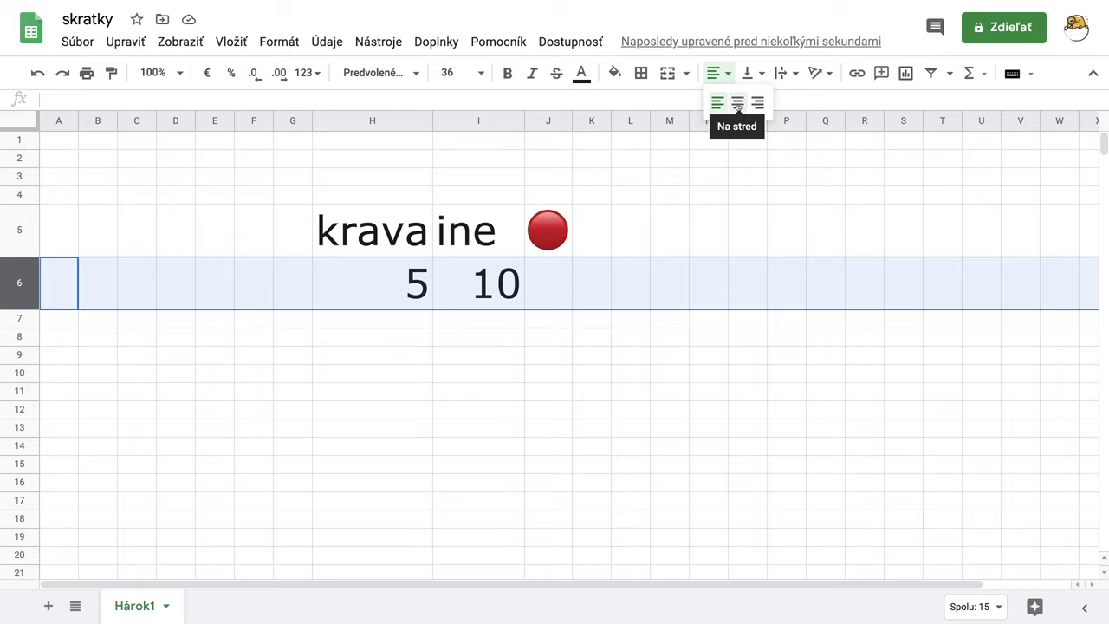
left_click(737, 104)
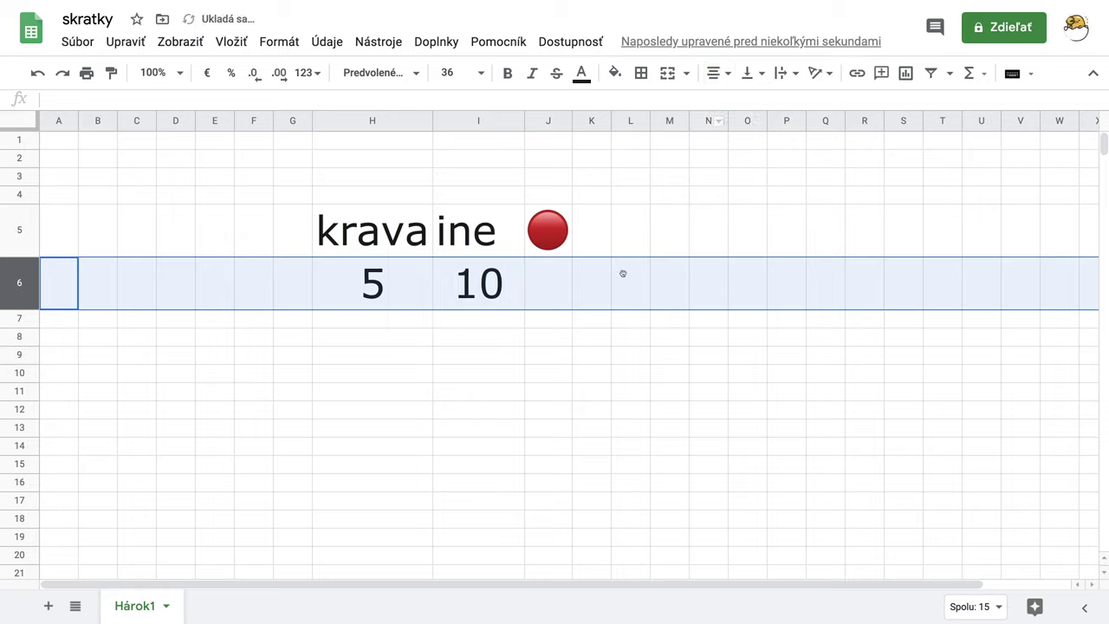
Start an IF formula in J6 with the condition that H6 is less than I6.
left_click(548, 326)
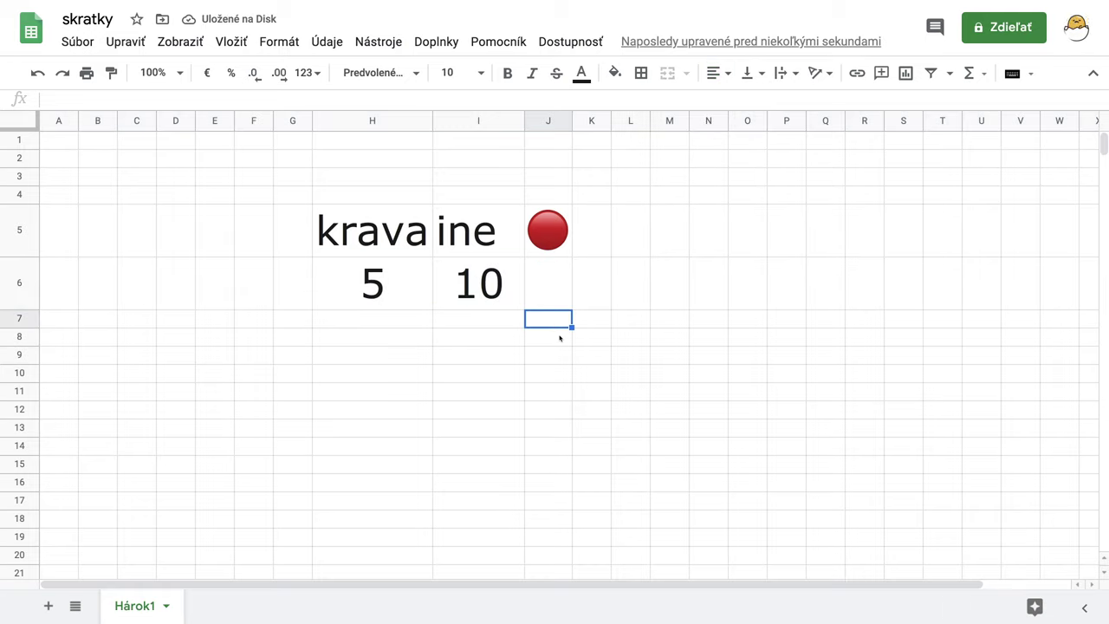
left_click(547, 298)
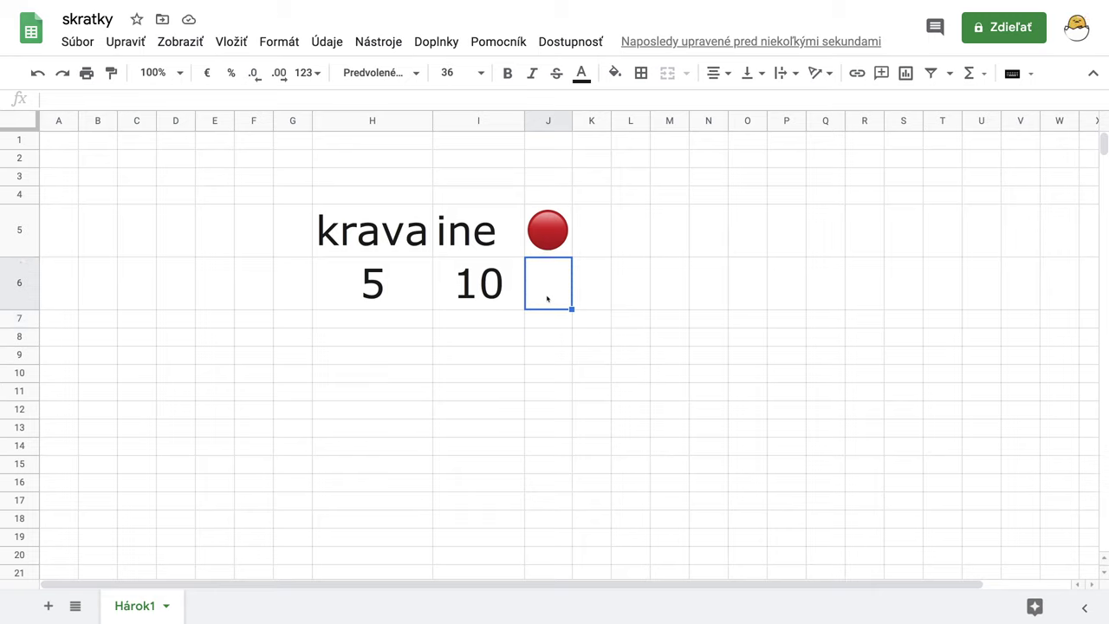
type("=")
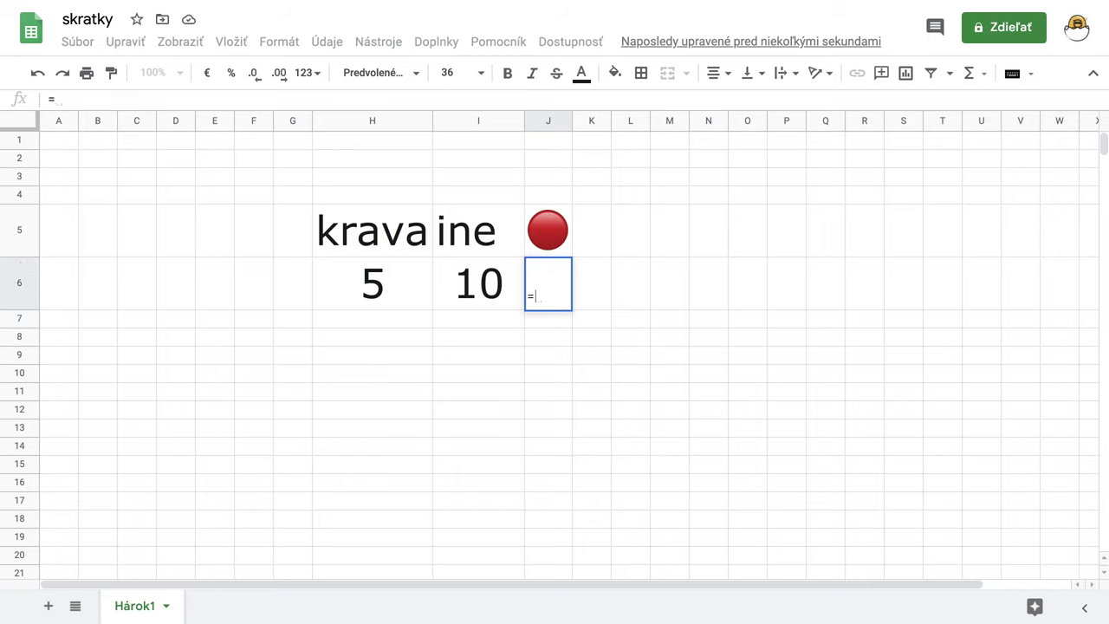
type("IF")
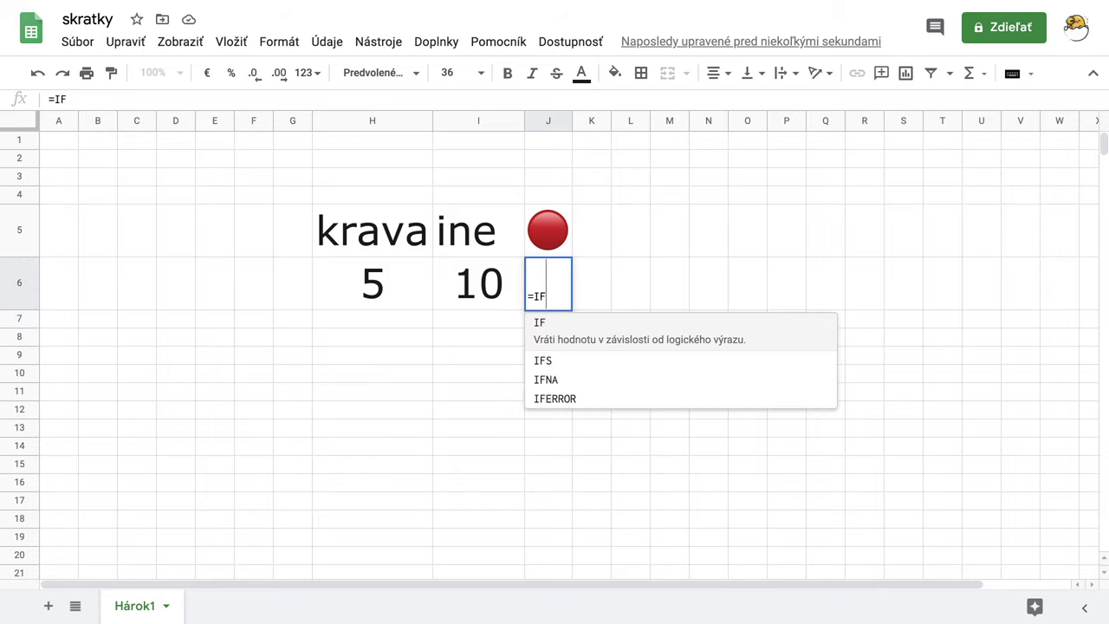
type("(")
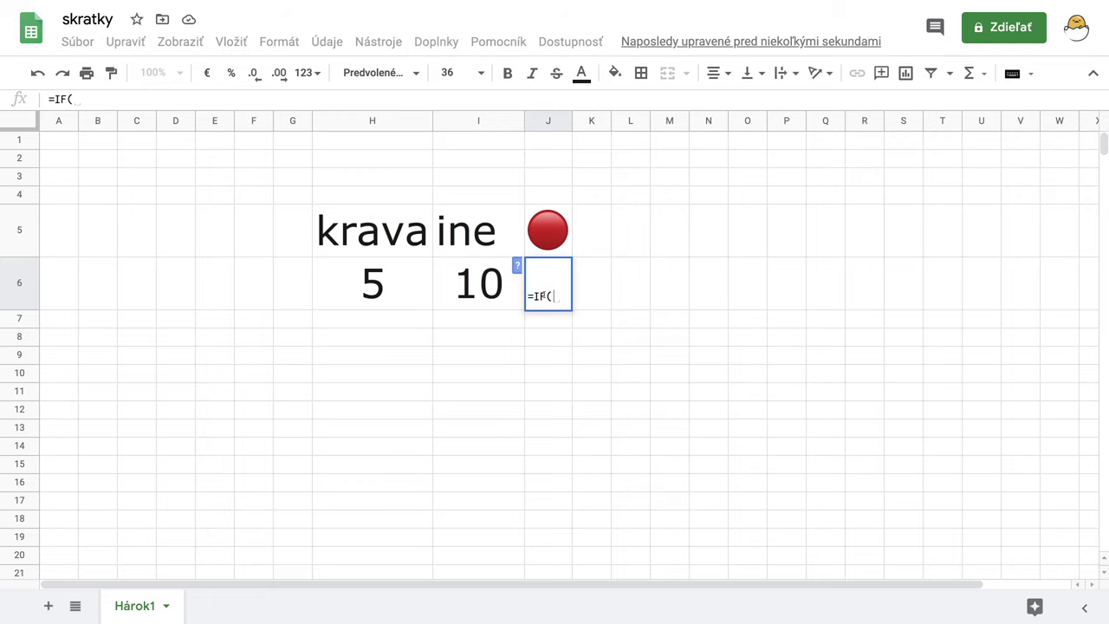
left_click(397, 285)
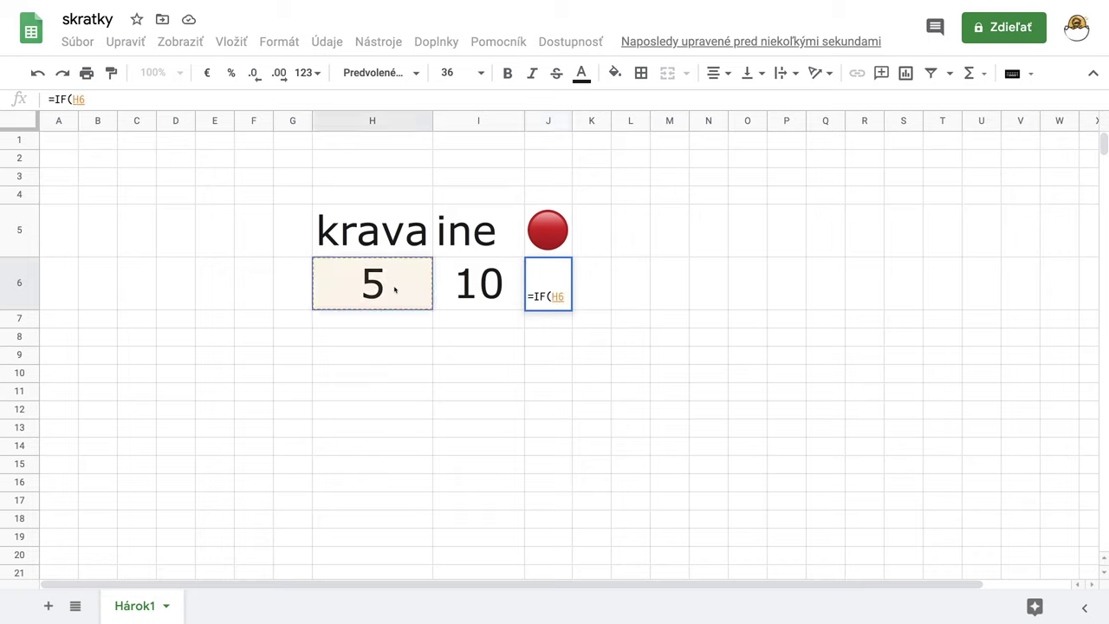
type("<")
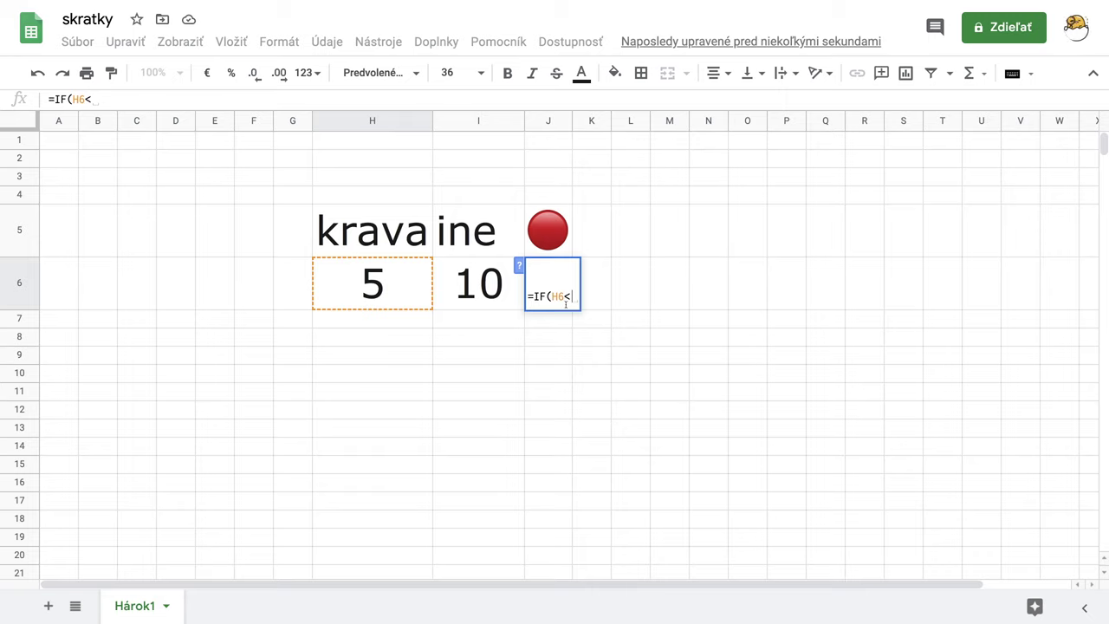
left_click(475, 288)
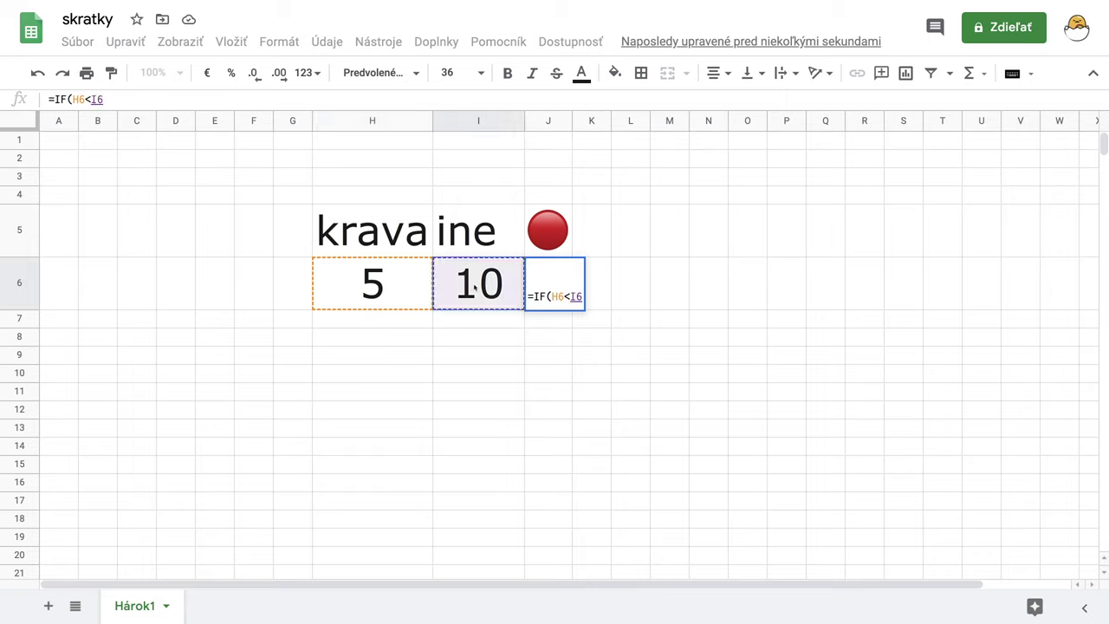
type(";")
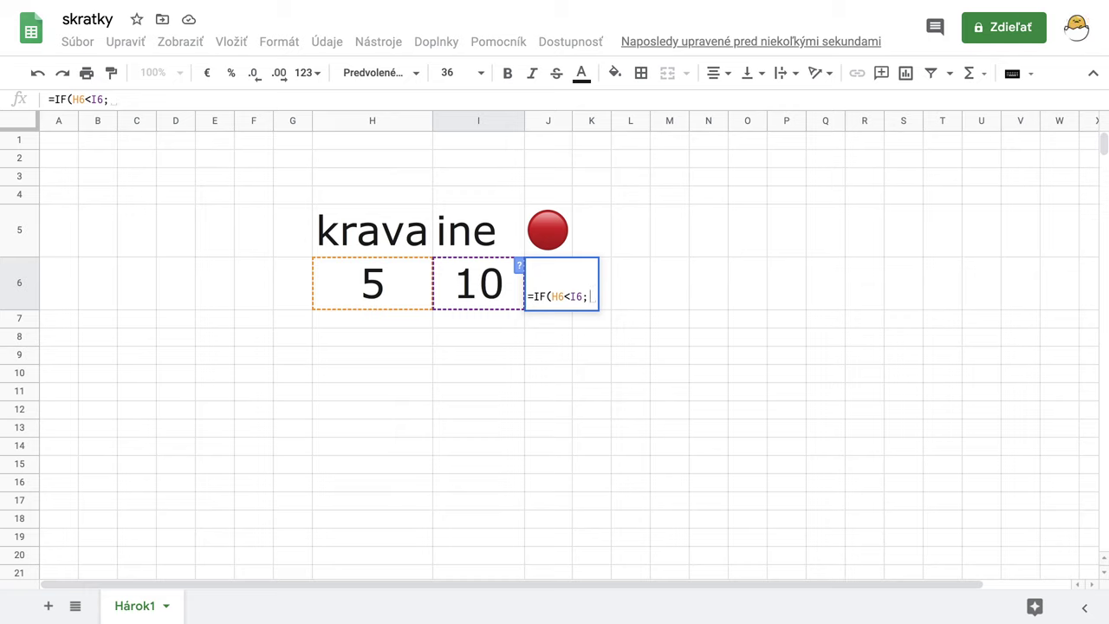
Add the quoted text "prvé číslo je menšie" as the value if true in the J6 formula.
type("\"")
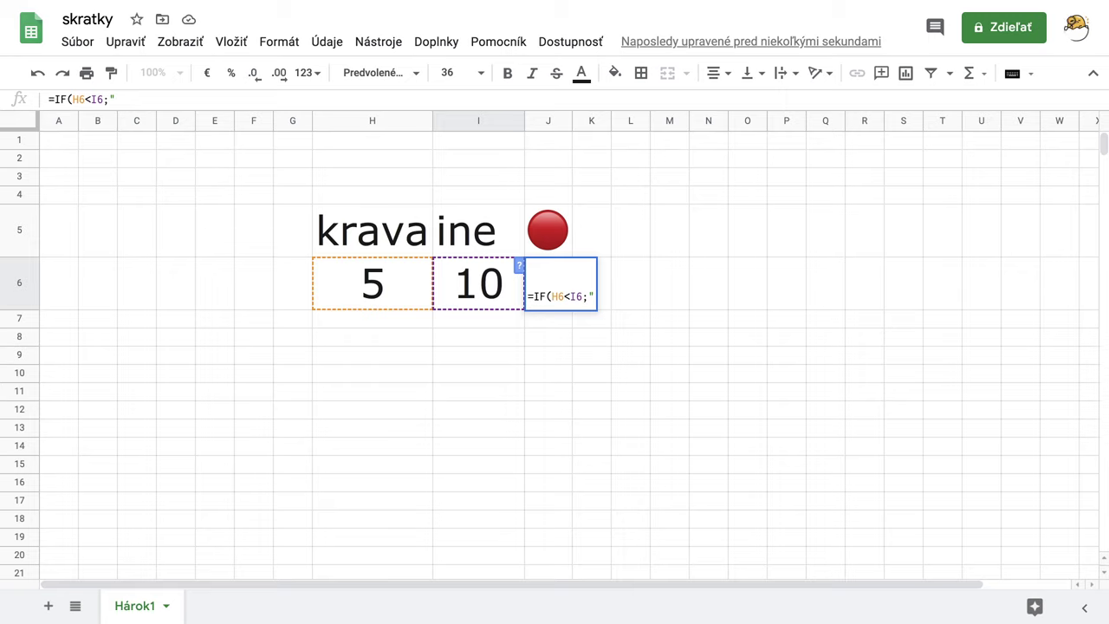
type("men")
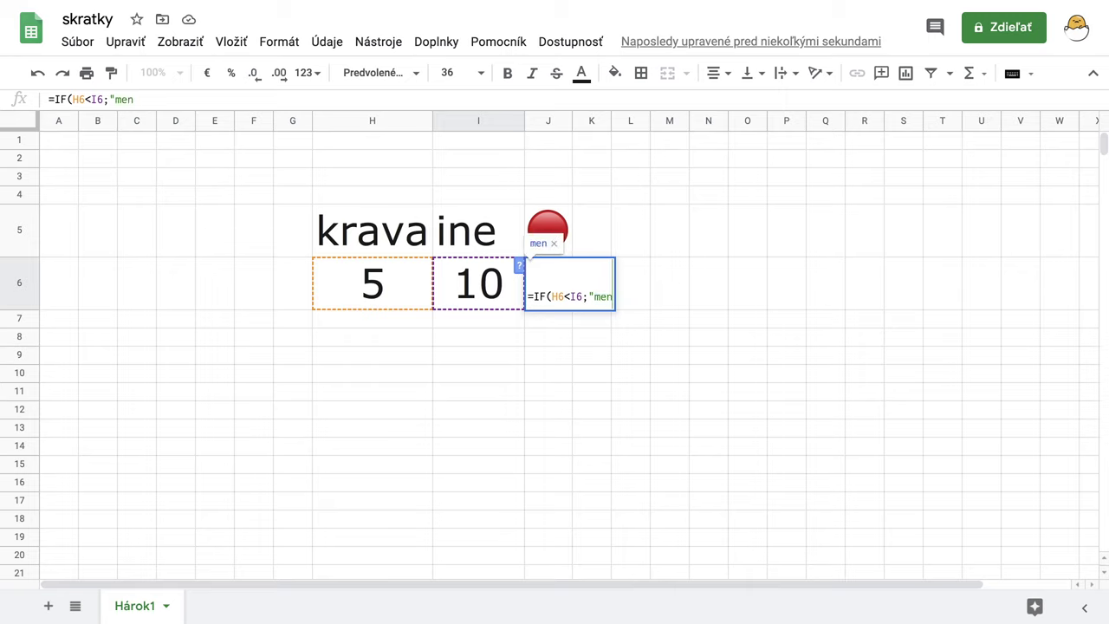
key("BackSpace")
key("BackSpace")
key("BackSpace")
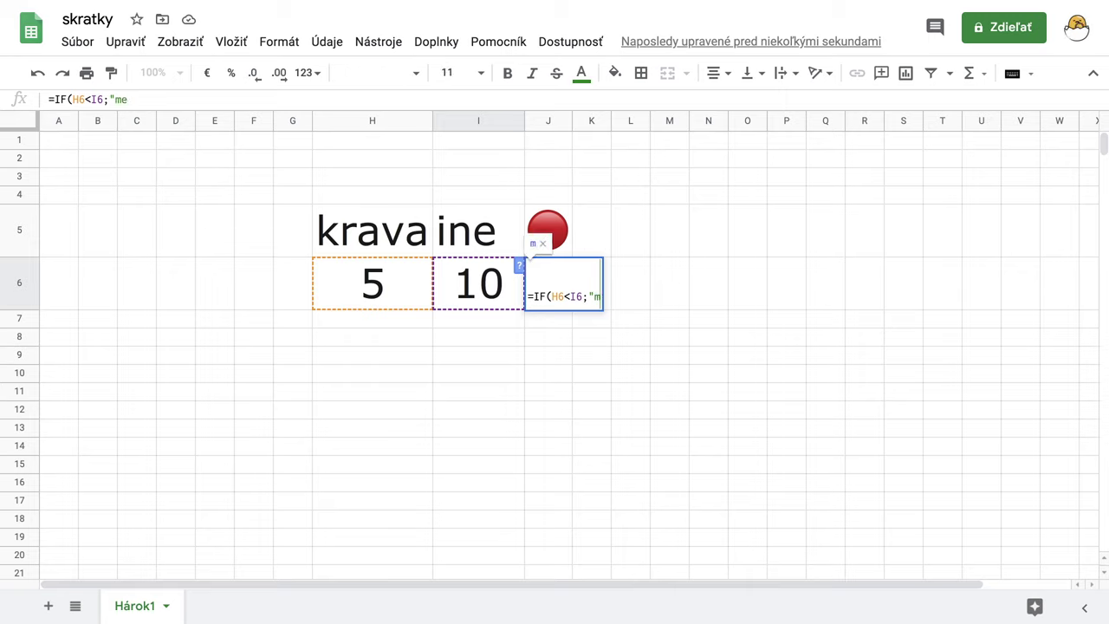
type("prv")
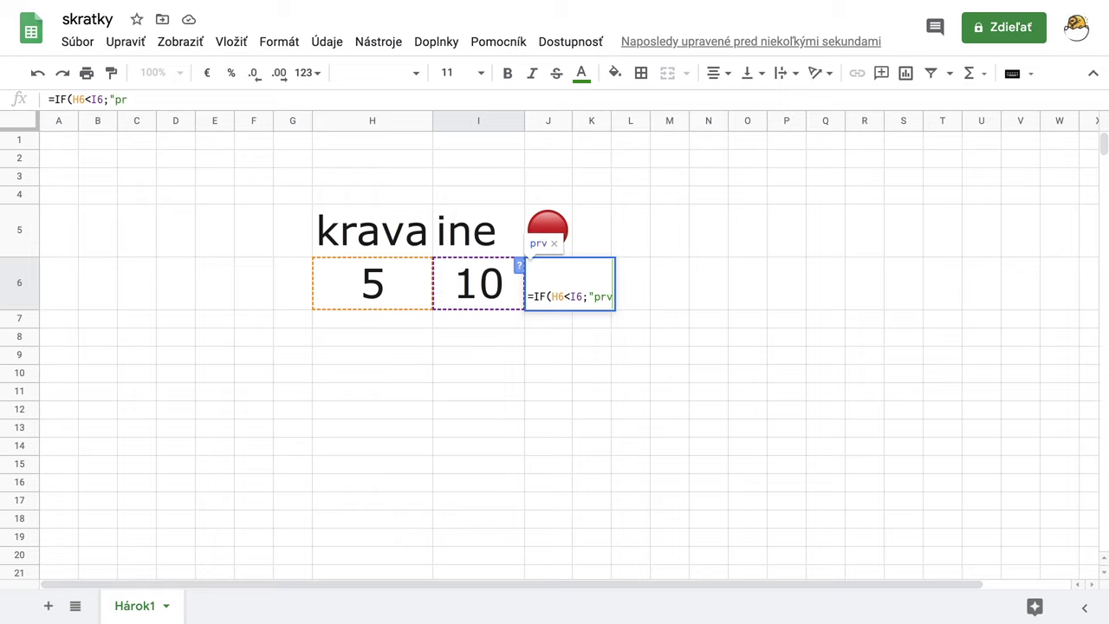
type("é čí")
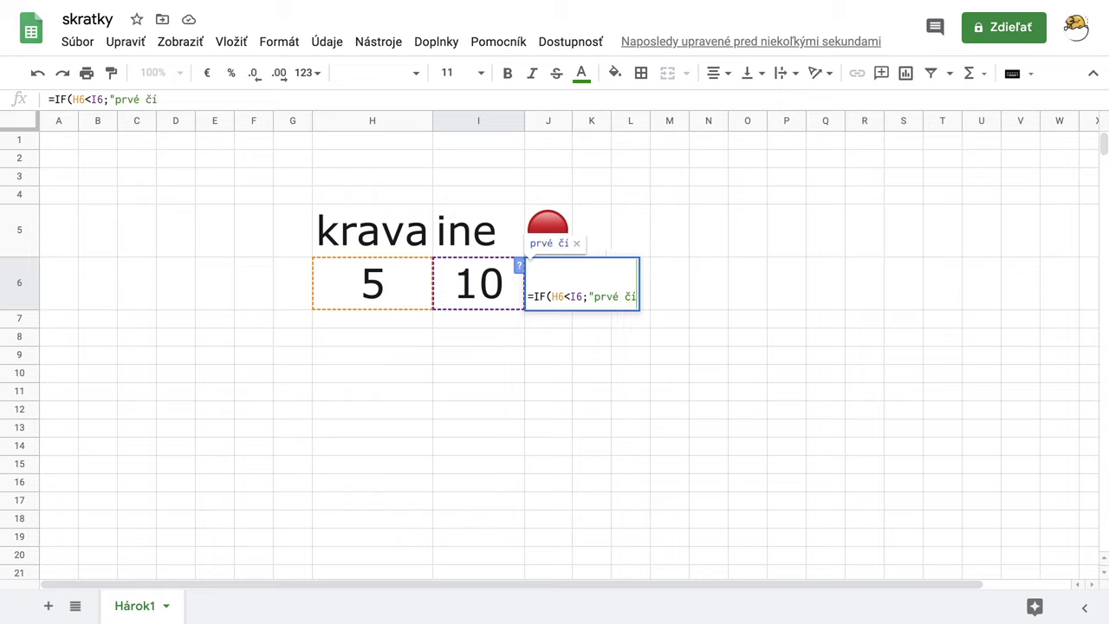
type("slo je")
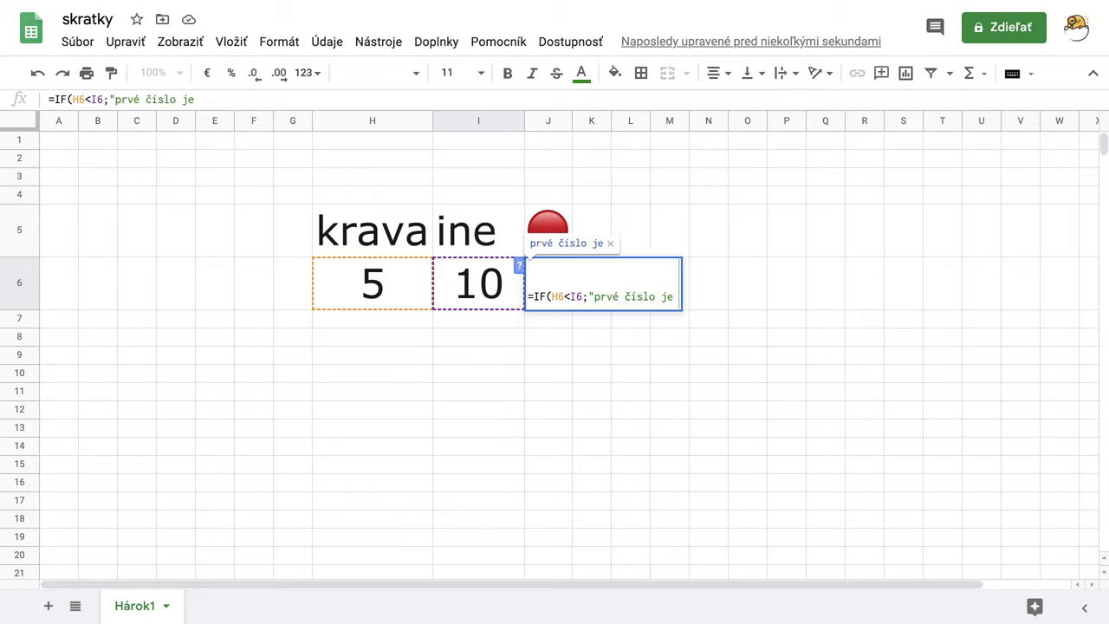
type(" menši")
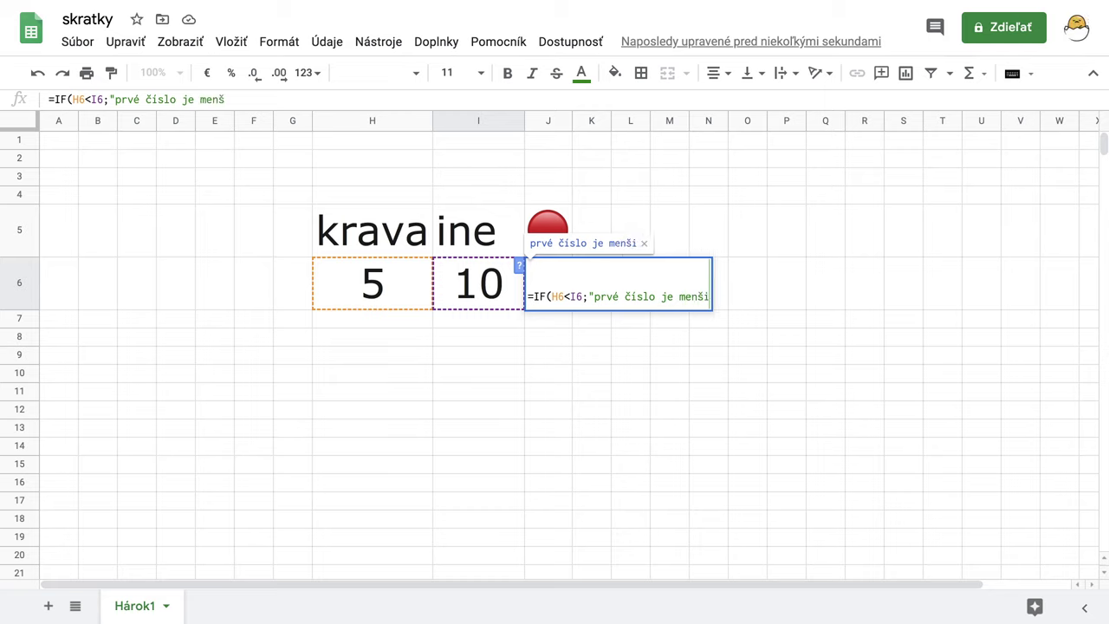
type("e\"")
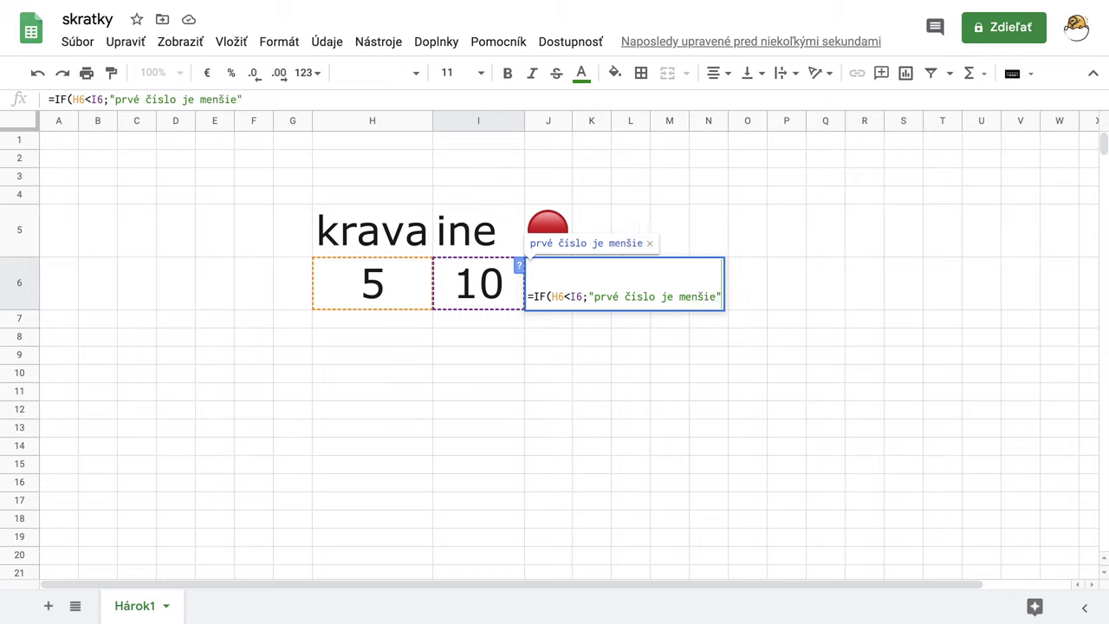
Finish the J6 formula with "prvé číslo nie je menšie" as the value if false and fit column J's width to its content.
type(";")
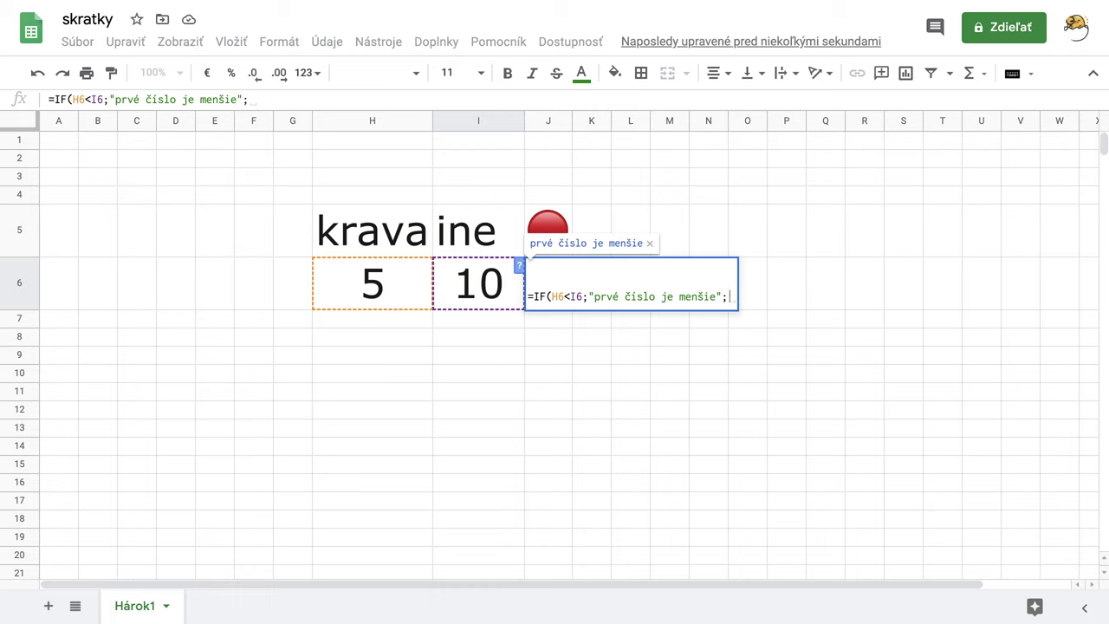
type("\"prvé")
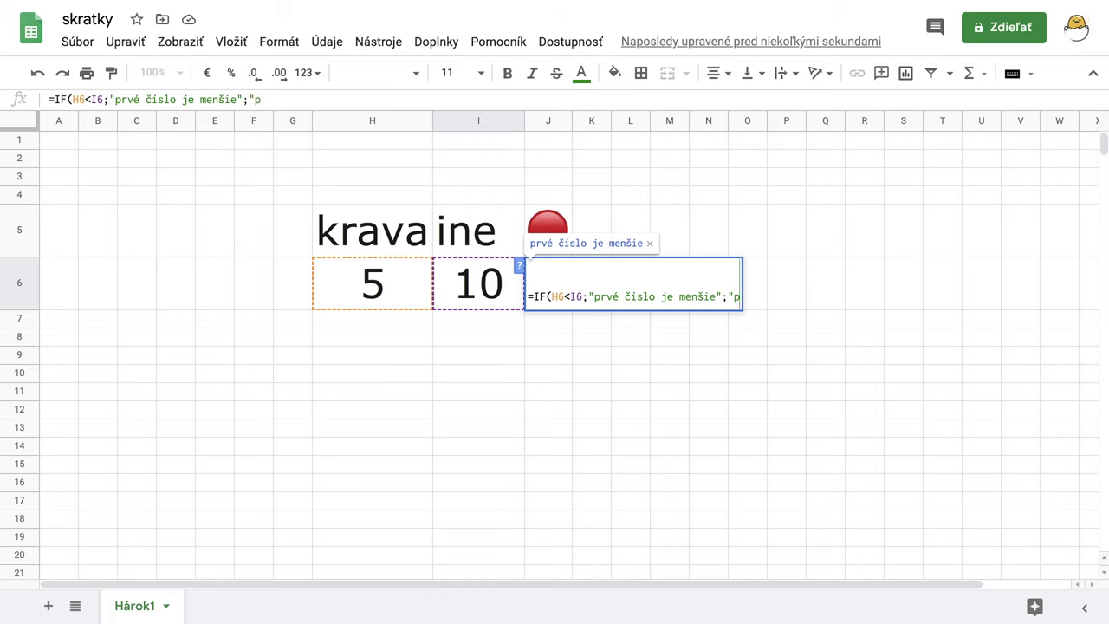
type(" čí")
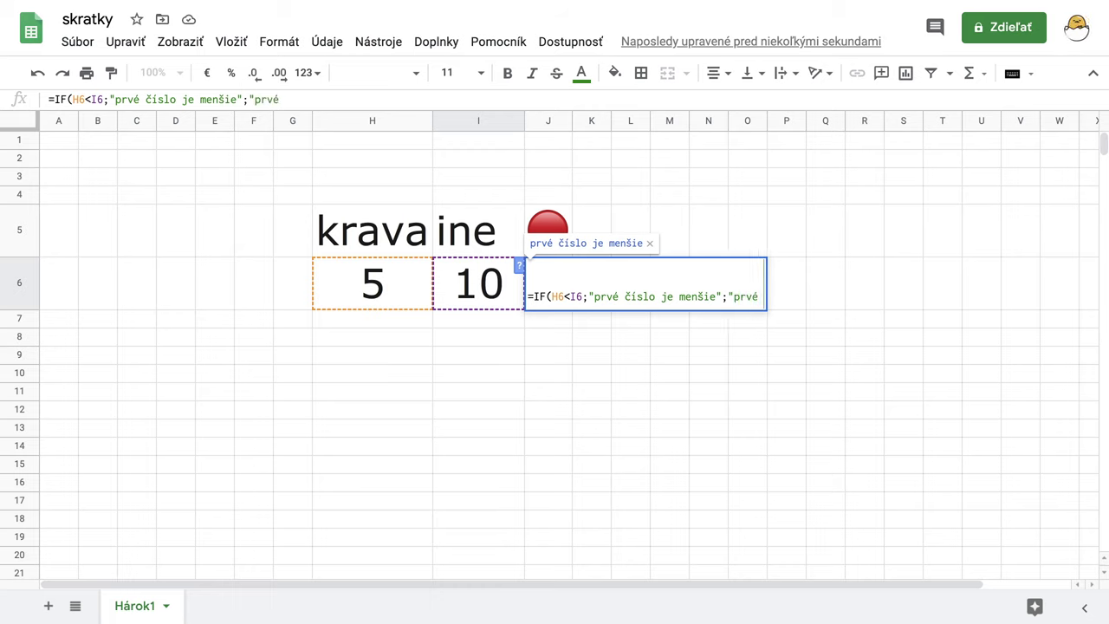
type("slo")
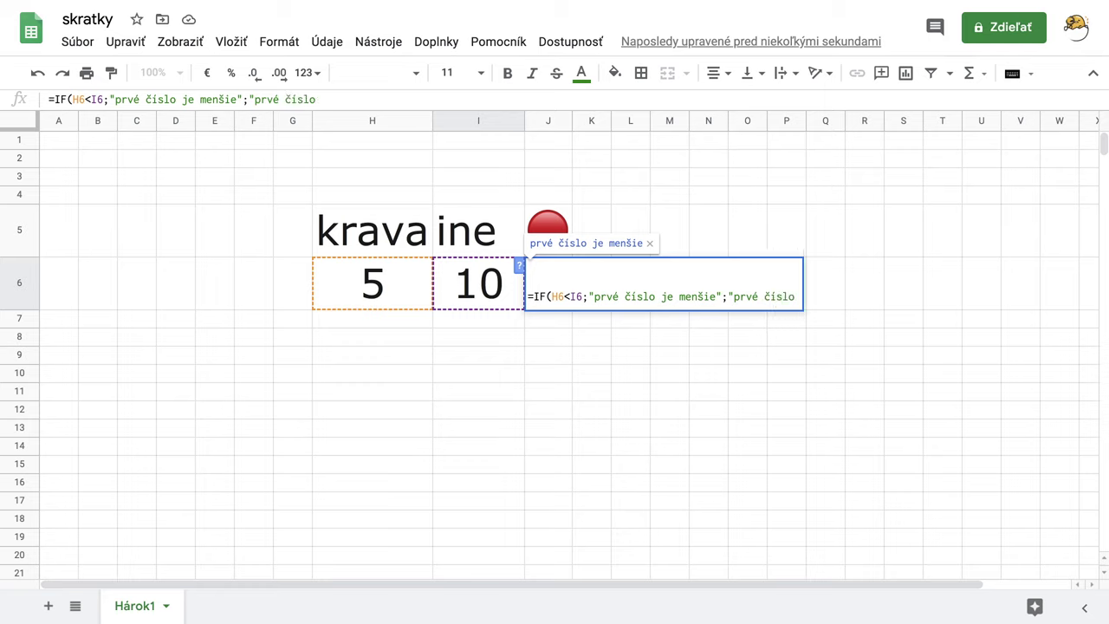
type("nie je")
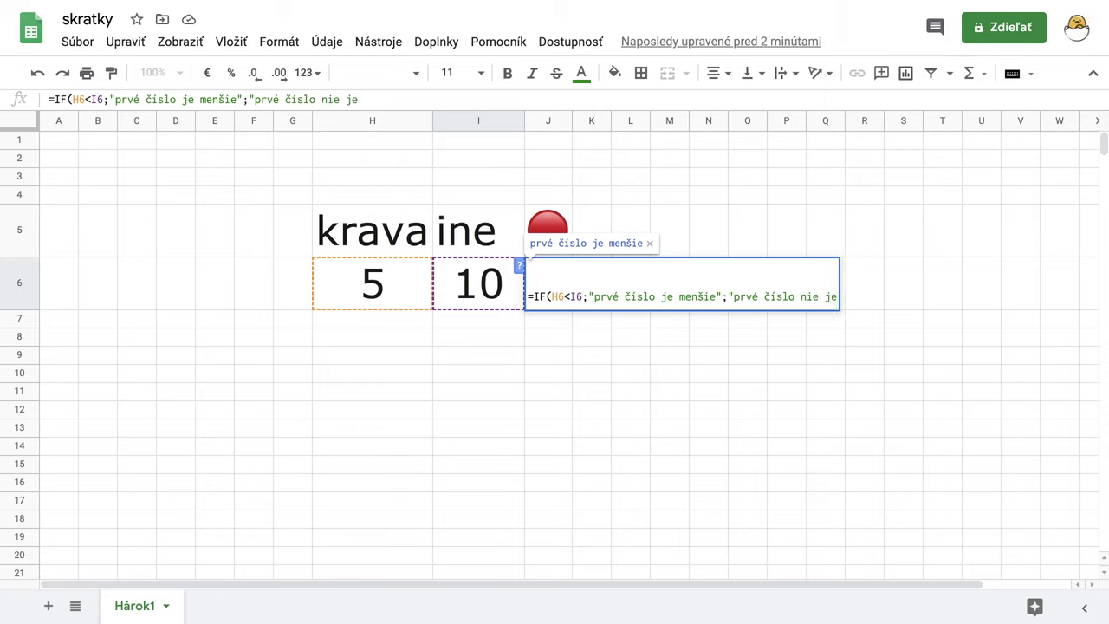
type(" menšie")
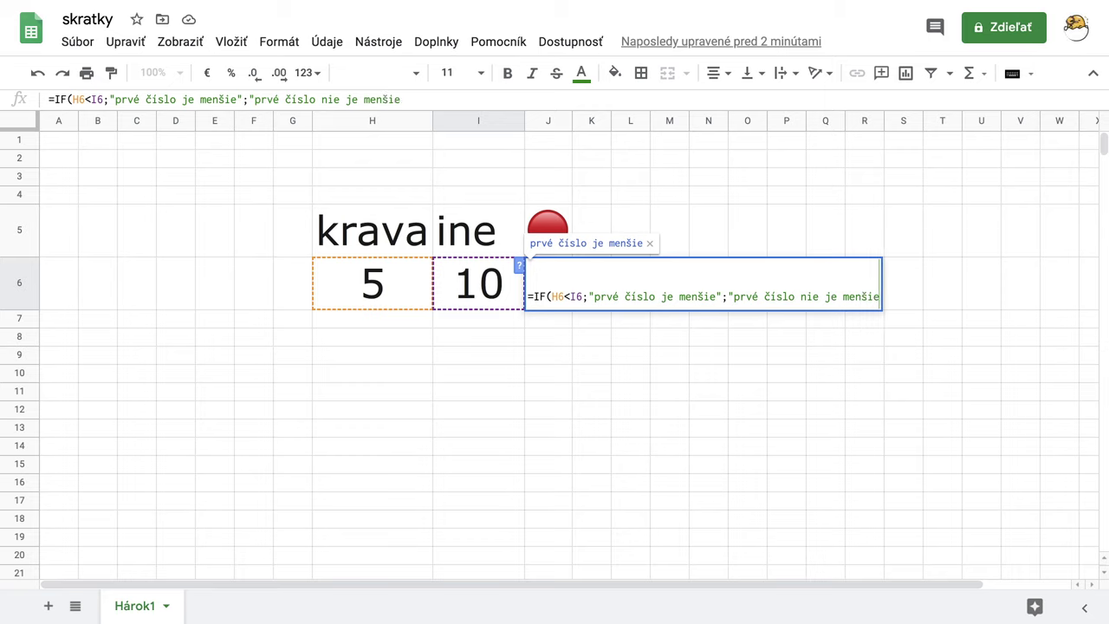
type("\"")
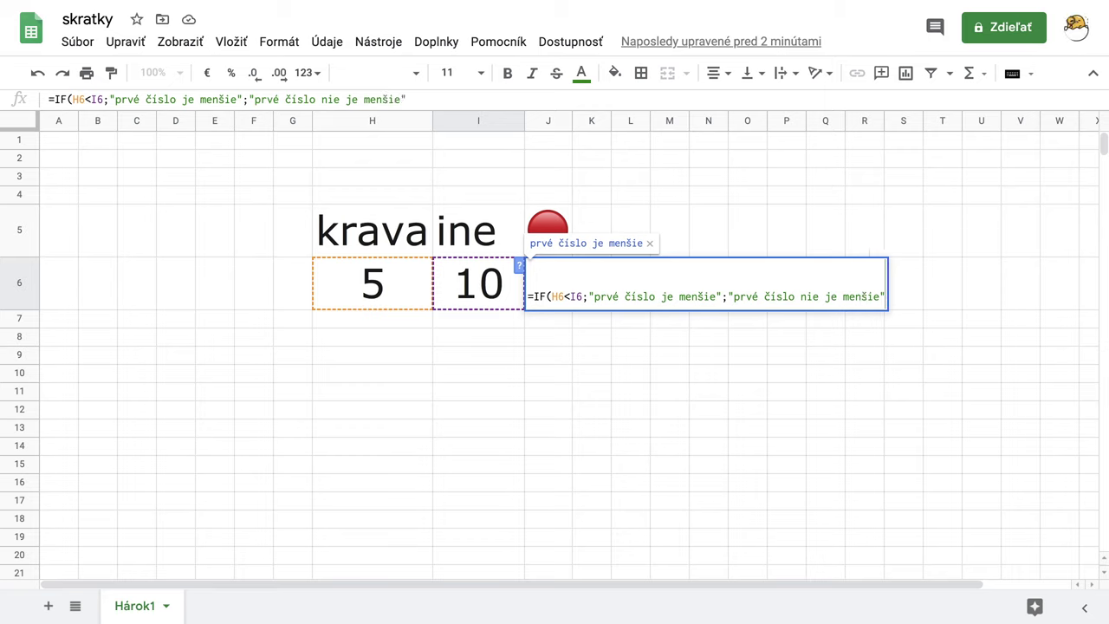
key("Return")
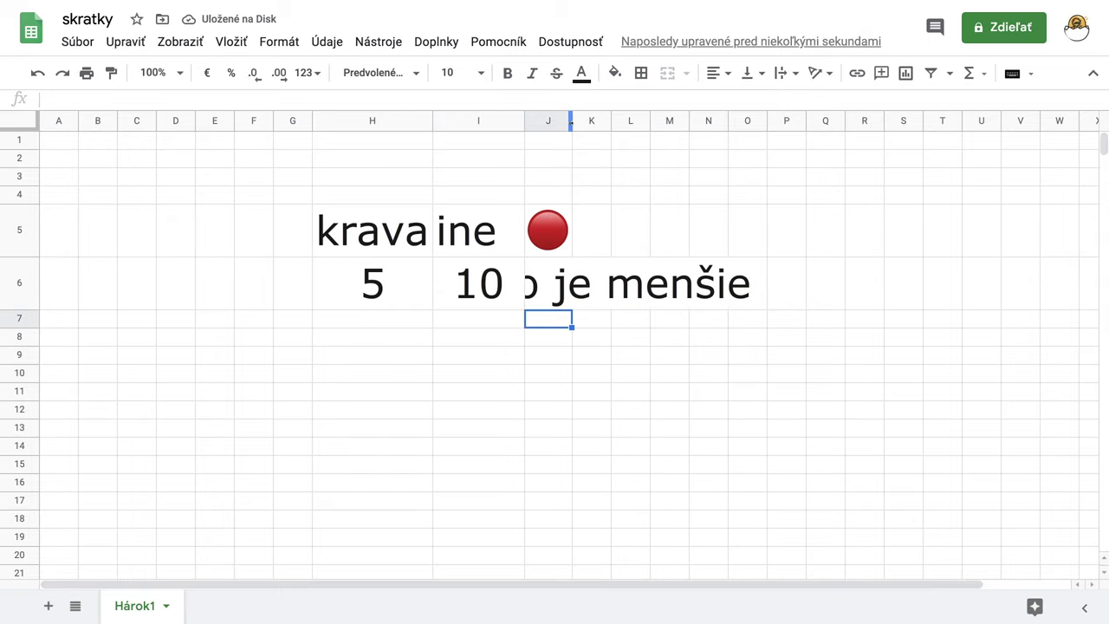
double_click(570, 122)
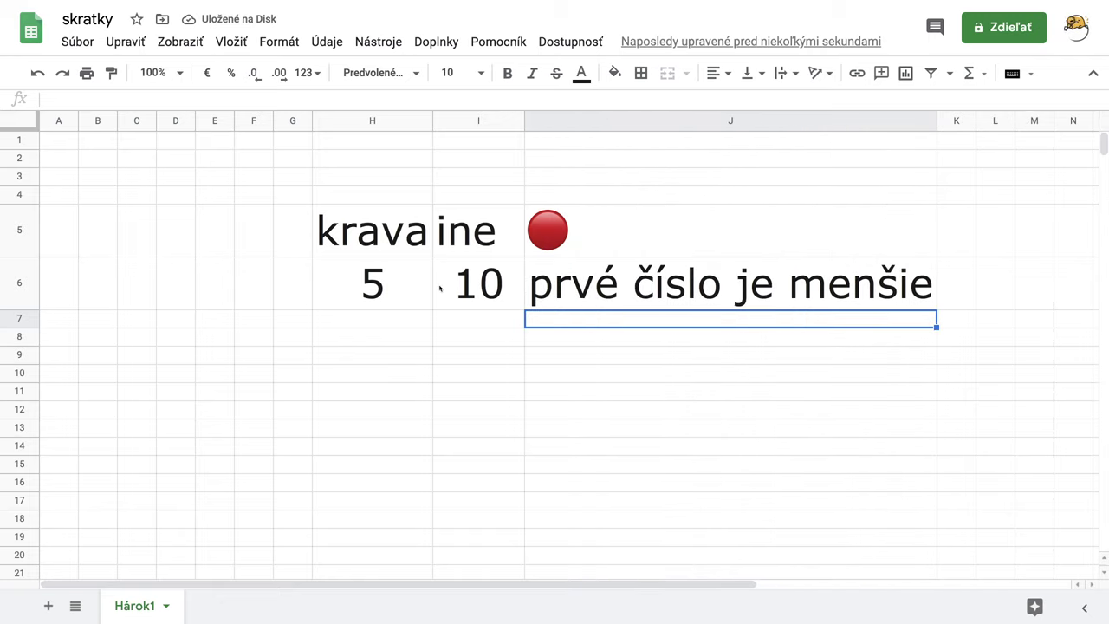
Change the number in I6 to 5 to test equal numbers, and refit the width of column J.
left_click(379, 288)
left_click(487, 293)
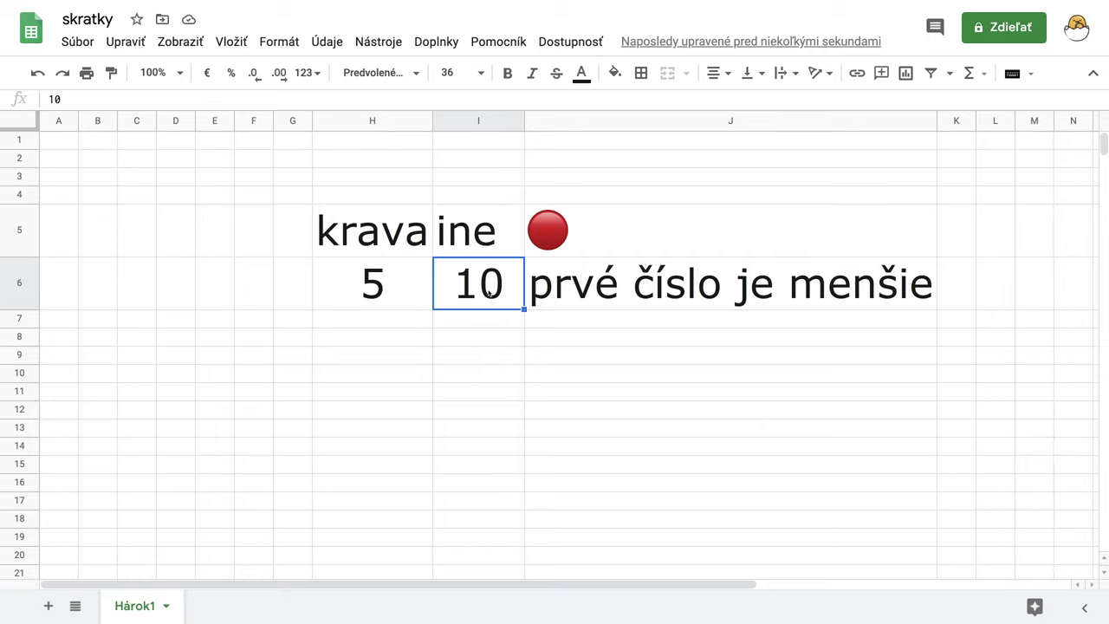
type("5")
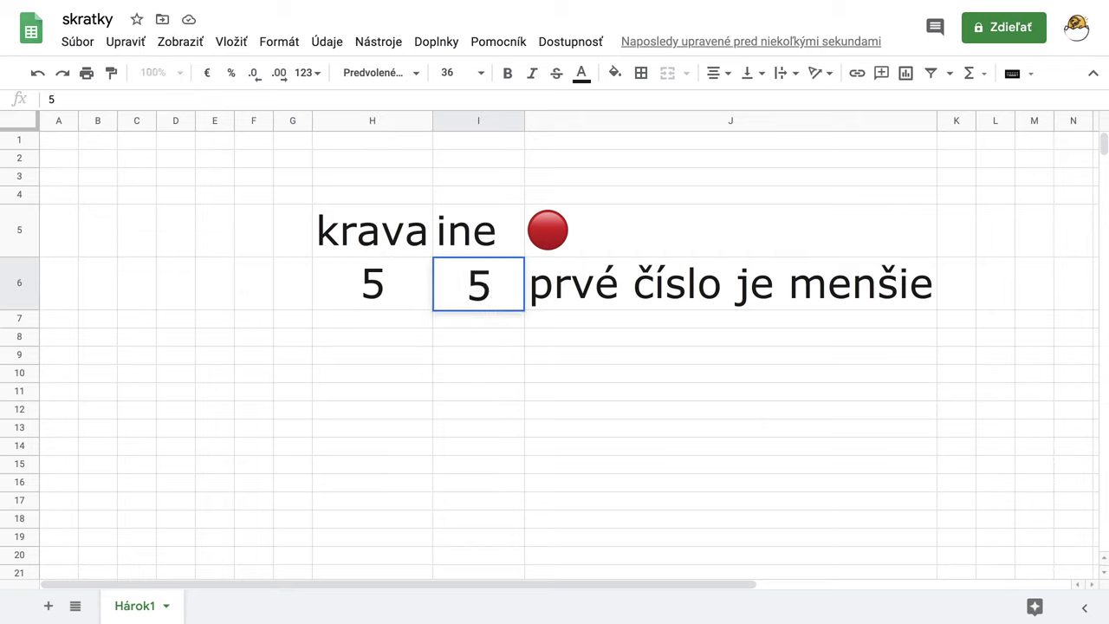
key("Return")
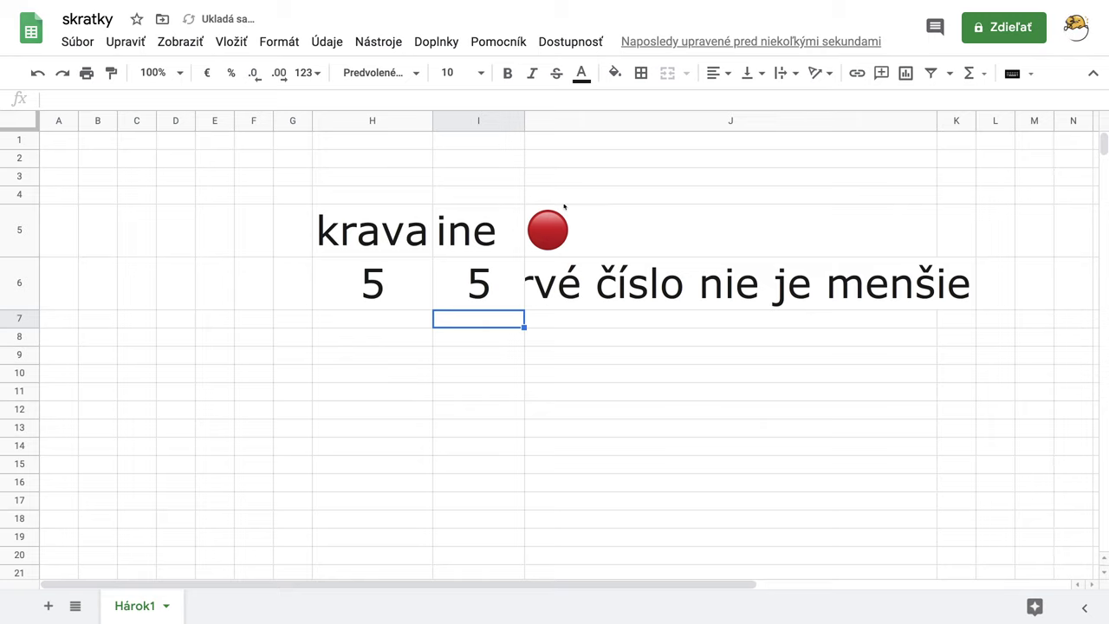
double_click(936, 120)
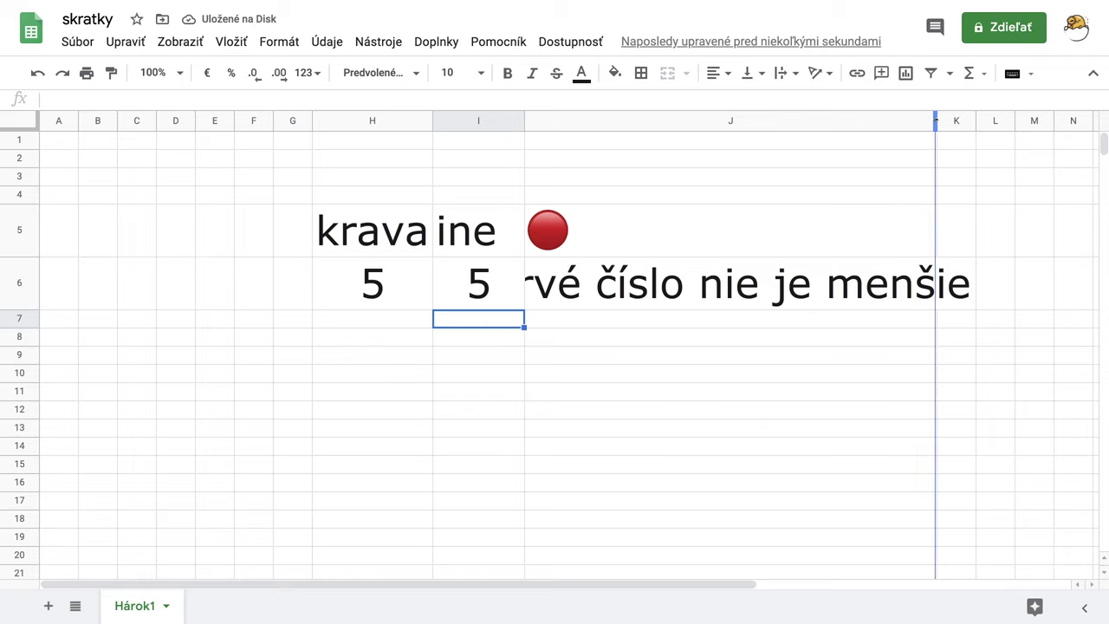
Change the number in H6 to 6 to test the formula with a larger first number.
left_click(379, 294)
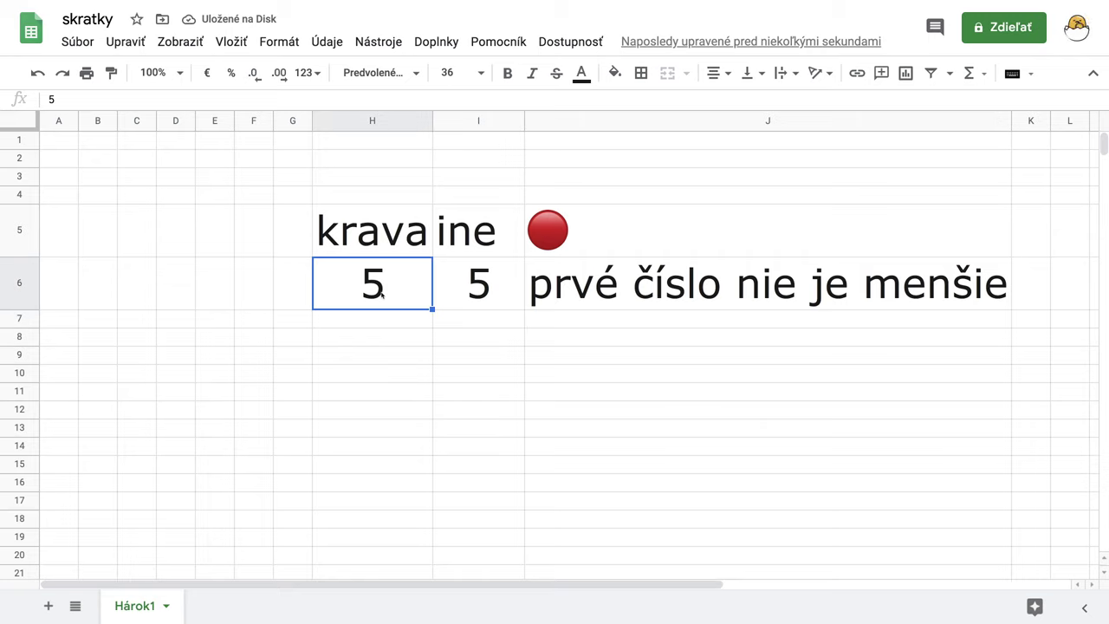
type("6")
key("Return")
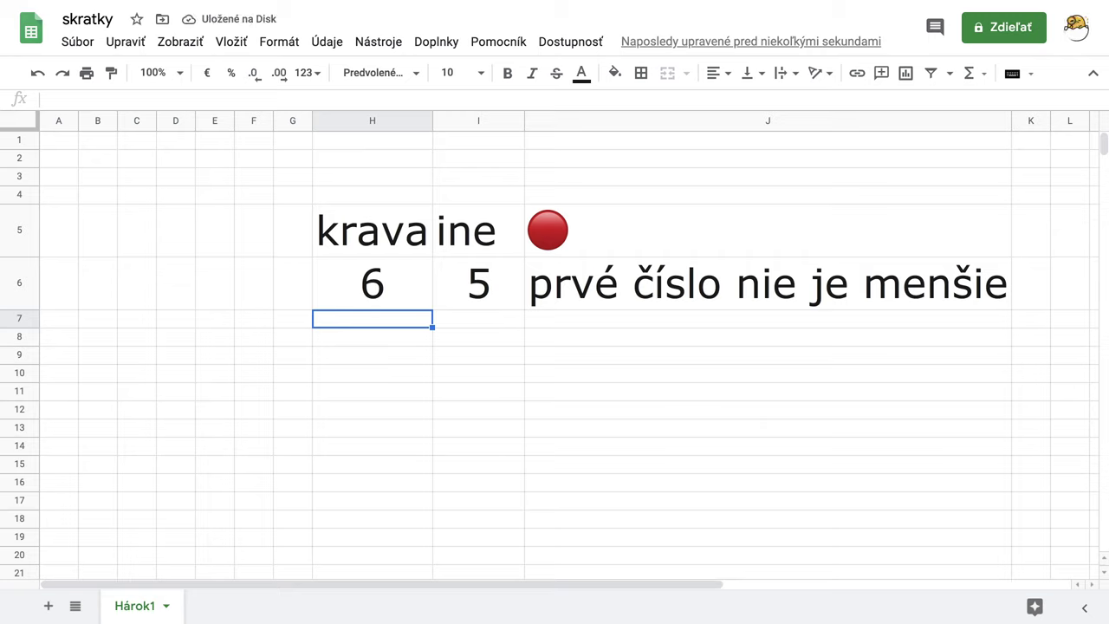
Complete the word in I5 to "inek" to test the vocabulary check with the correct answer.
left_click(502, 239)
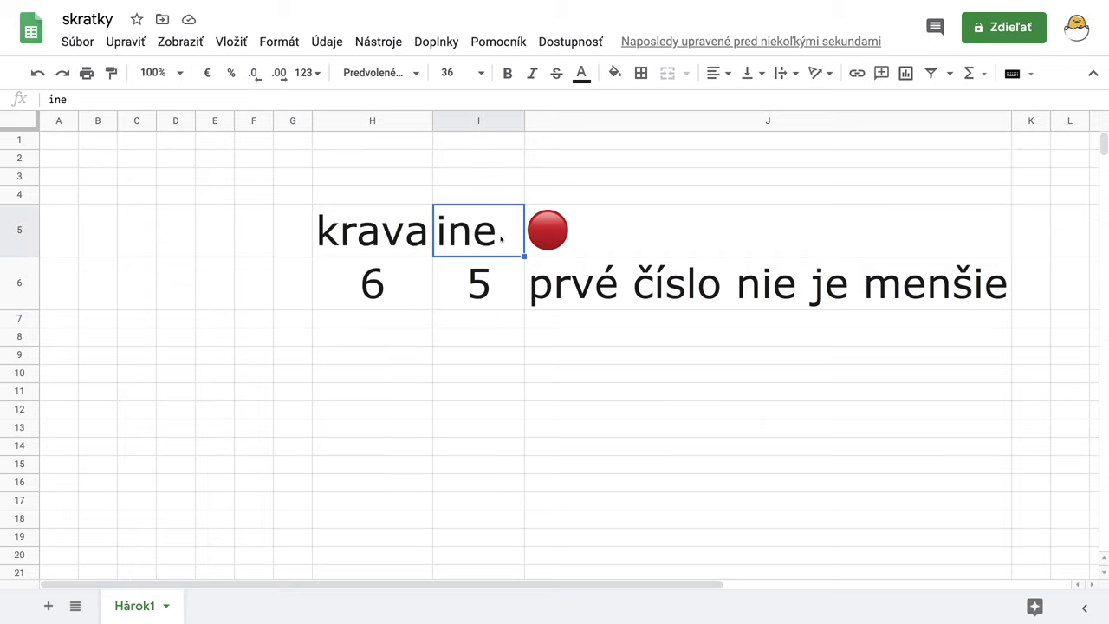
double_click(502, 239)
type("k")
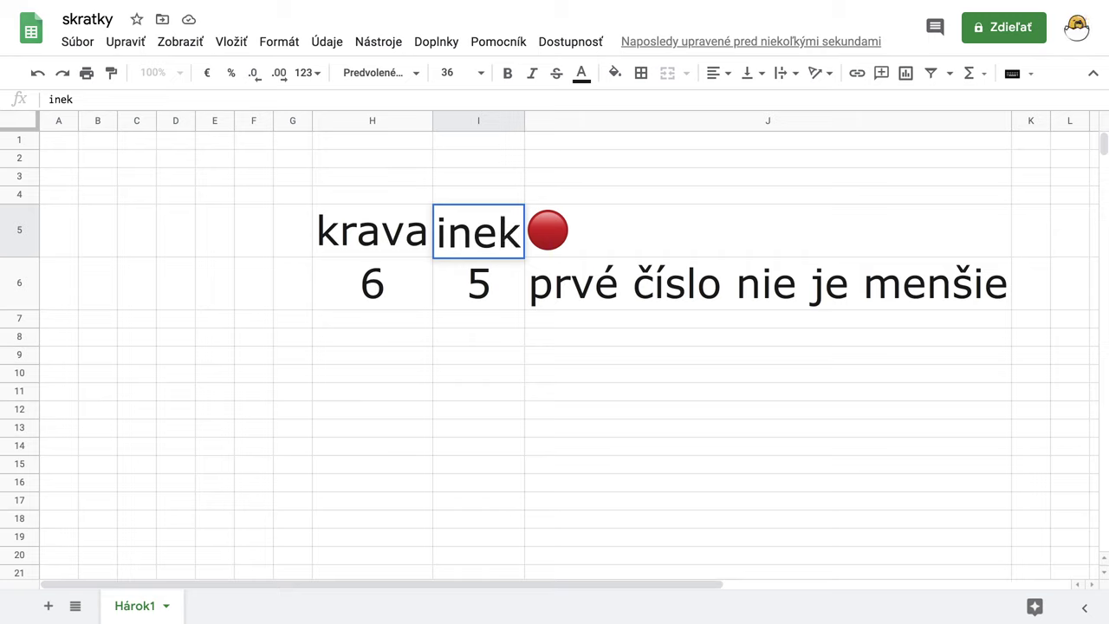
key("Return")
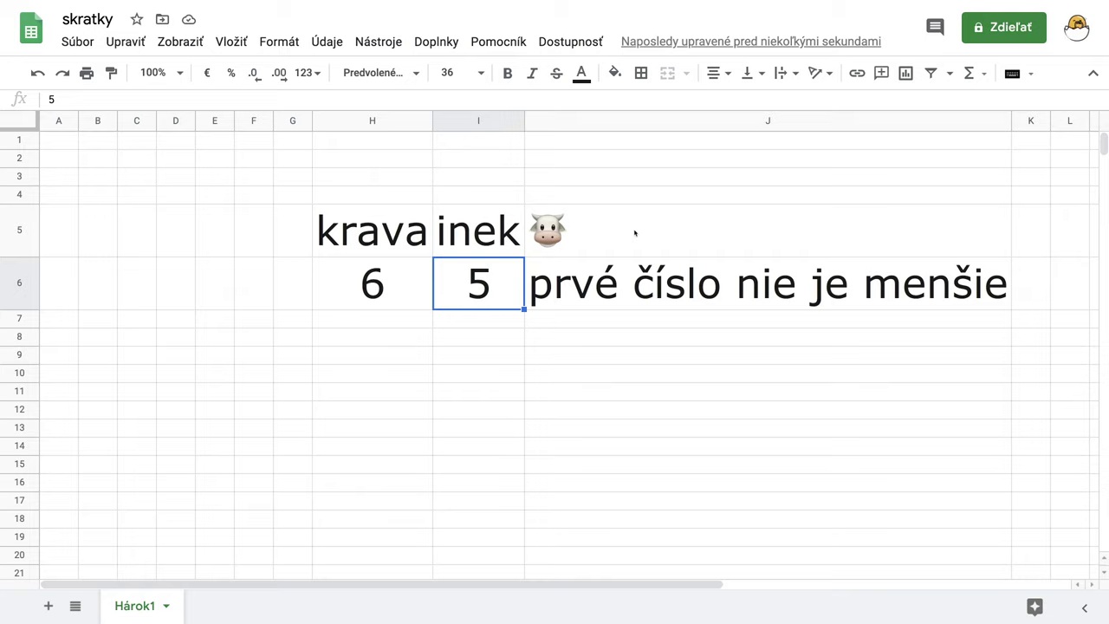
Add a conditional formatting rule to J5 that applies when the text is exactly the cow emoji 🐮.
left_click(634, 232)
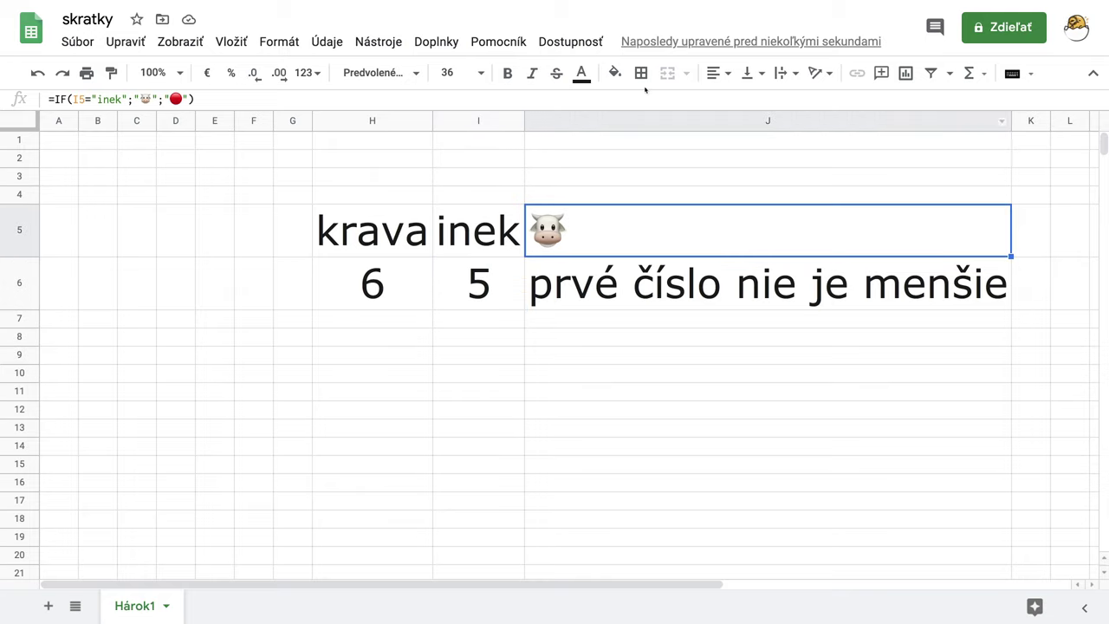
left_click(279, 41)
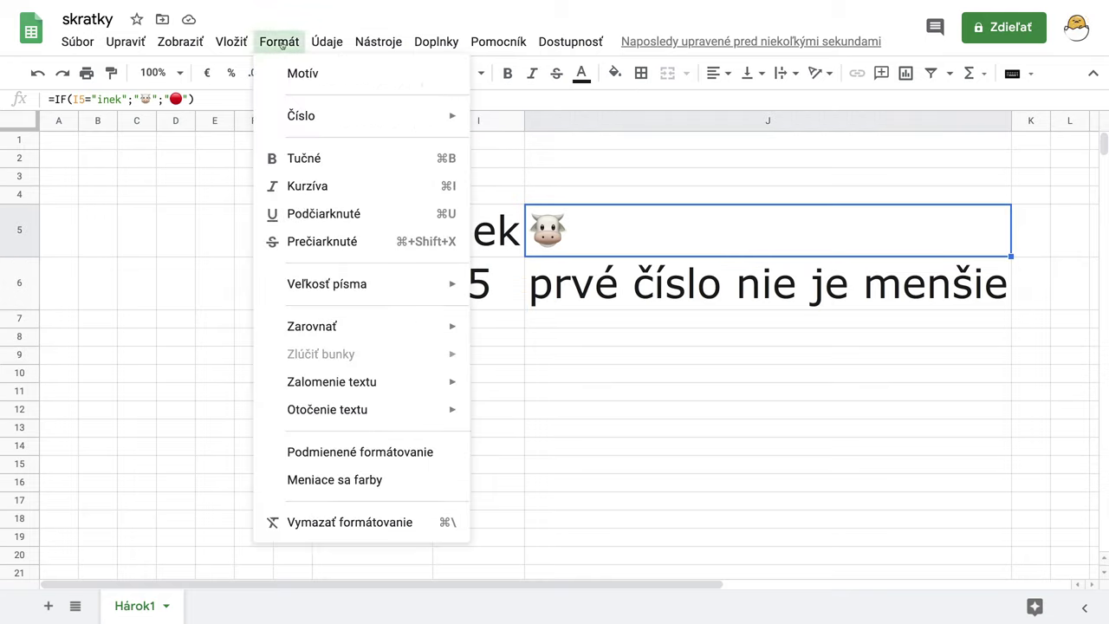
left_click(359, 453)
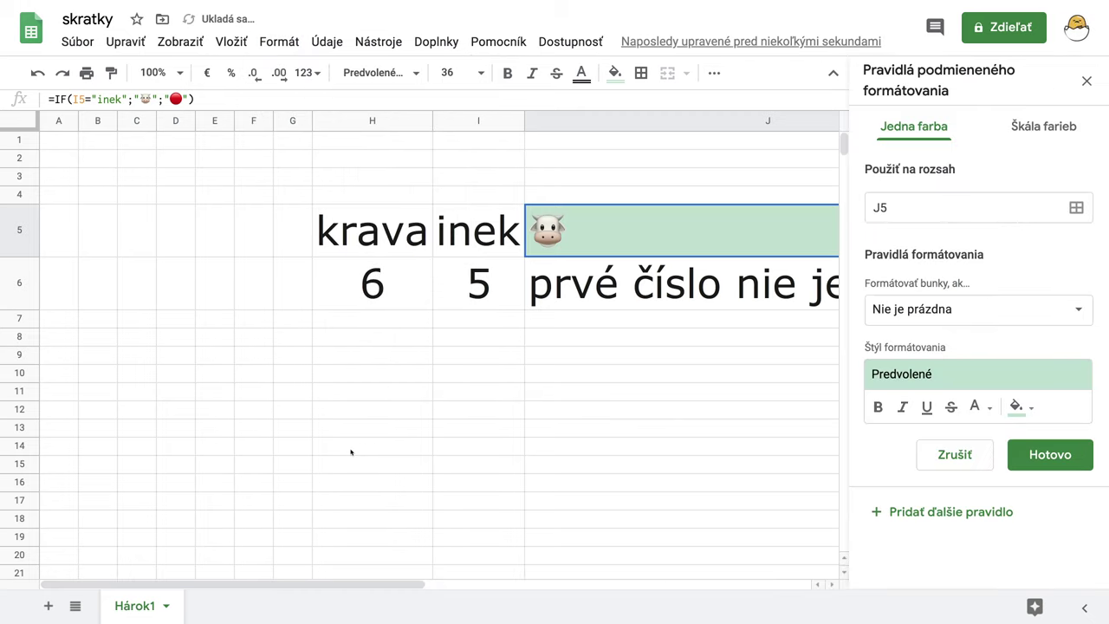
left_click(957, 312)
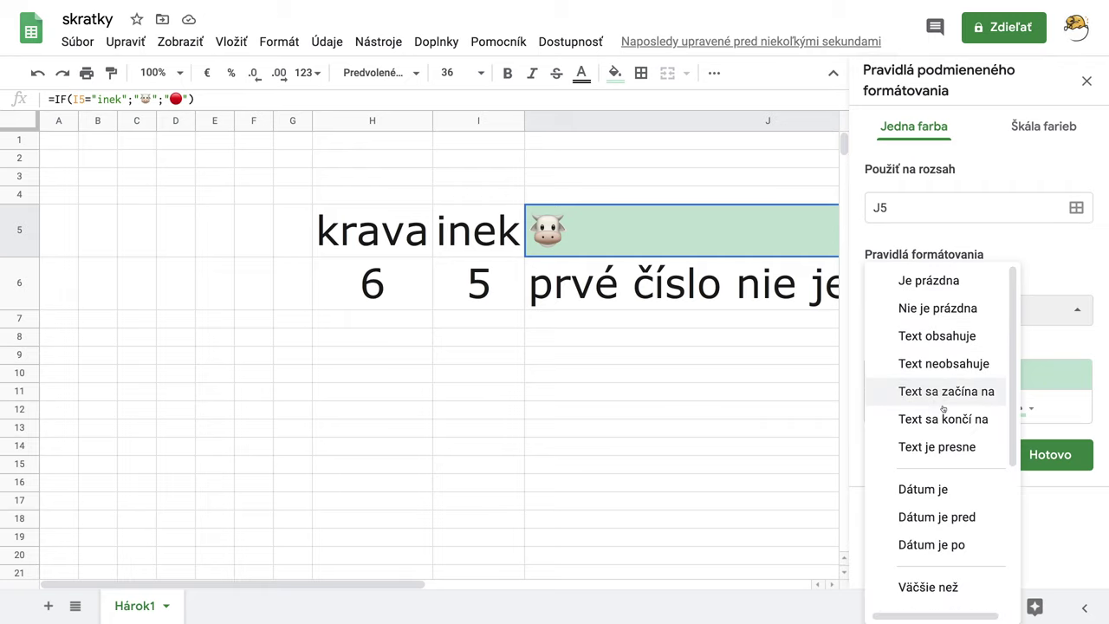
left_click(941, 448)
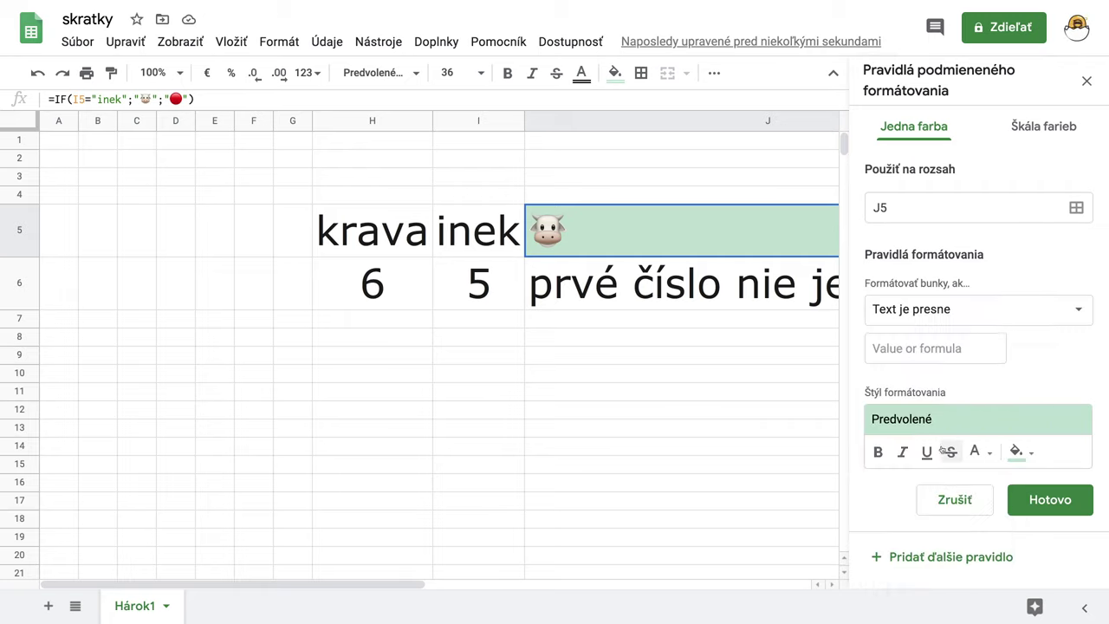
left_click(892, 348)
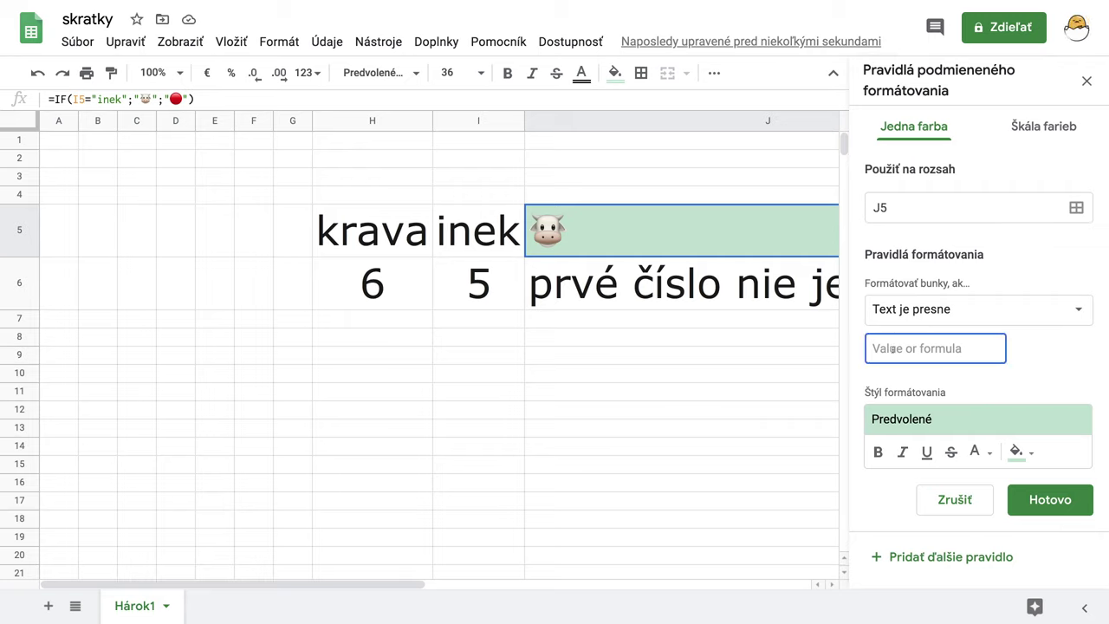
key("ctrl+super+space")
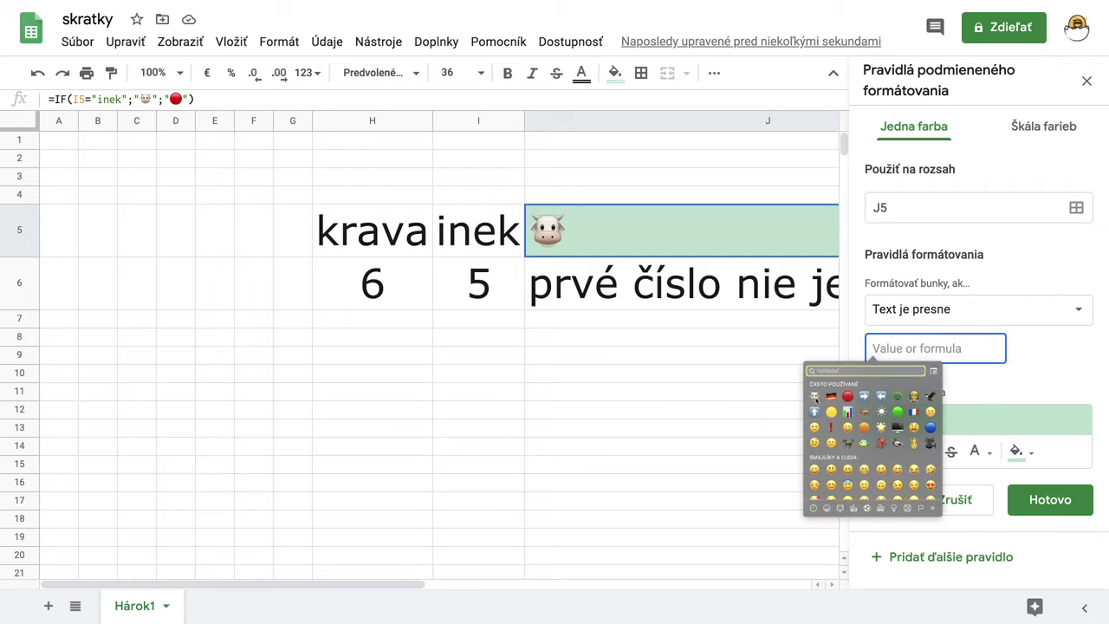
left_click(814, 396)
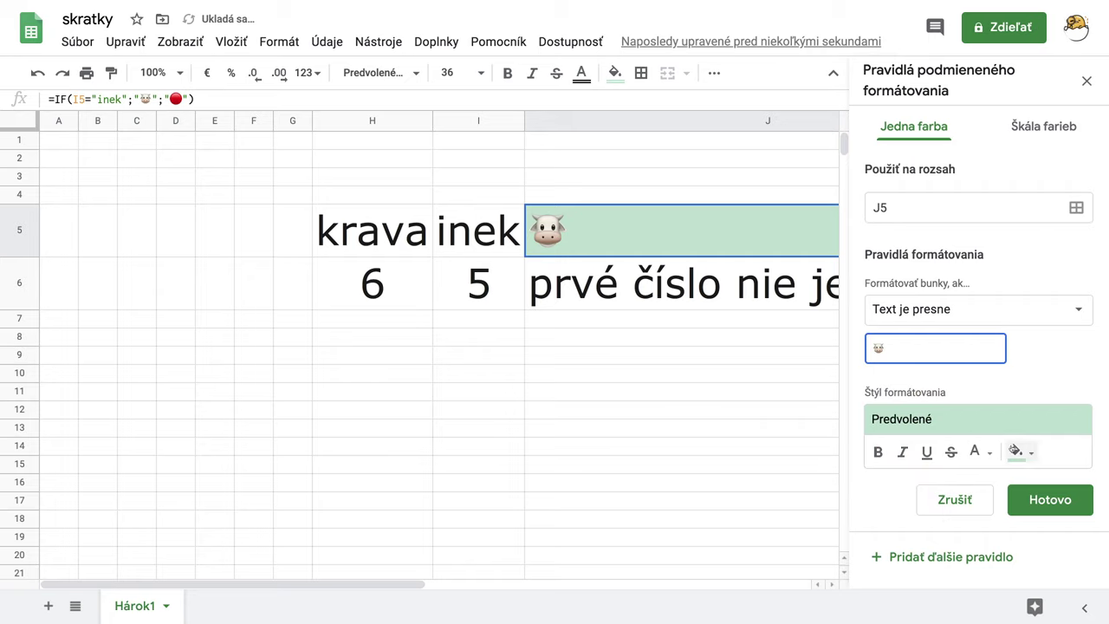
Give the J5 rule a custom bright green fill, save it and close the conditional formatting rules.
left_click(980, 428)
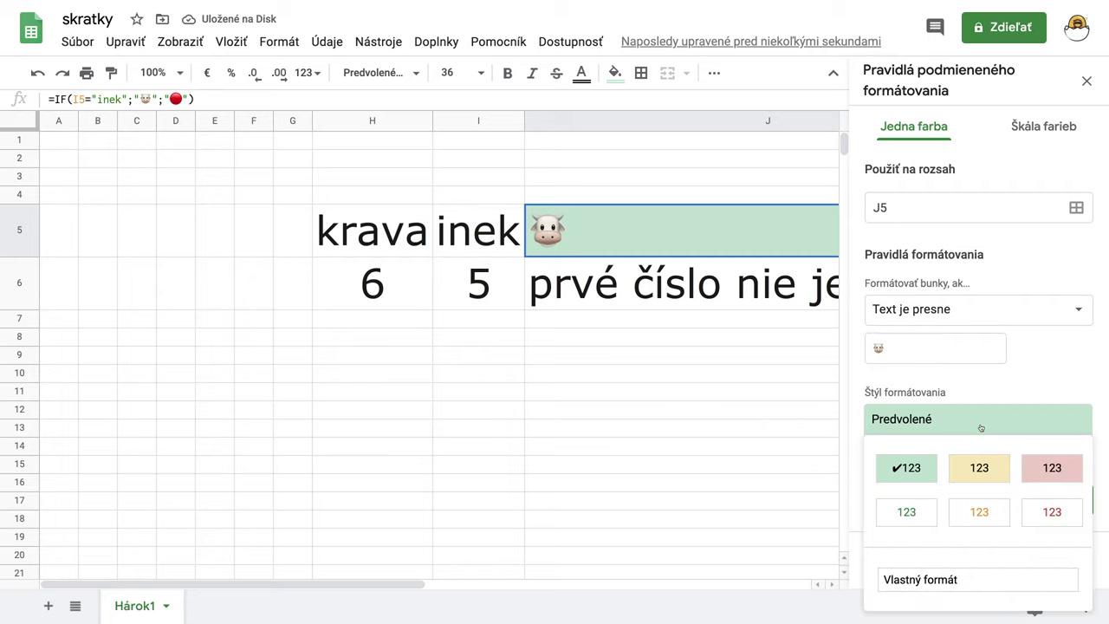
left_click(936, 579)
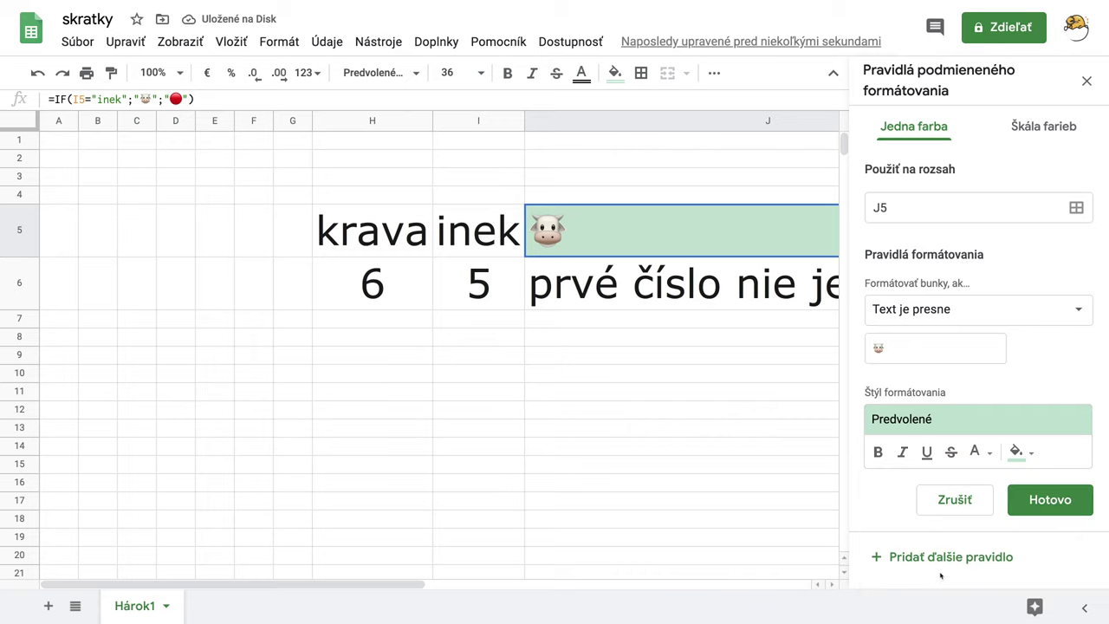
left_click(1027, 455)
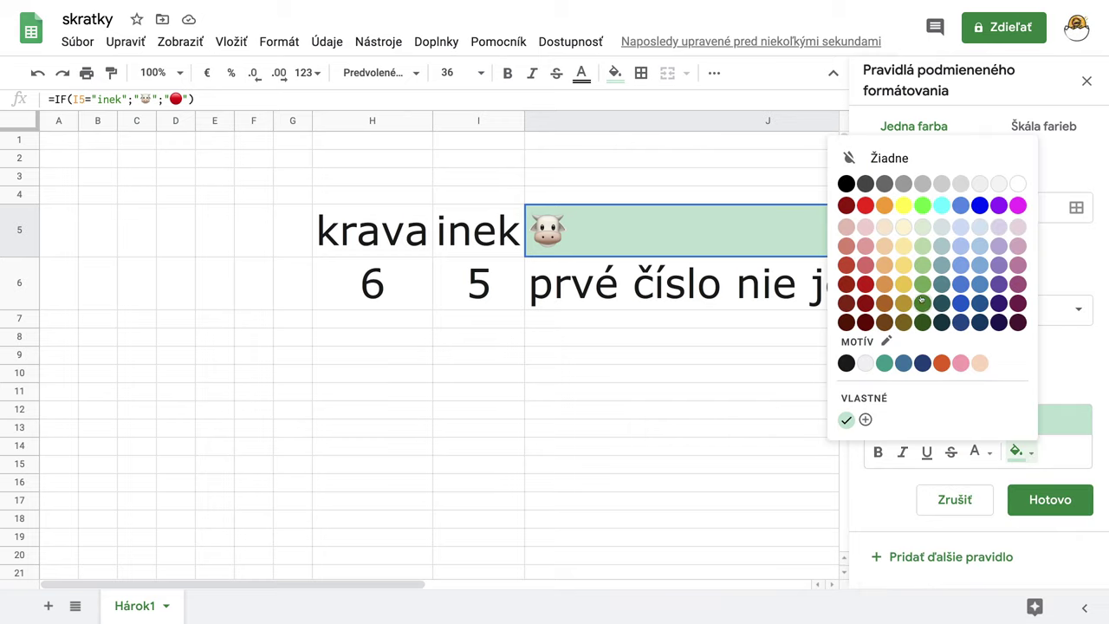
left_click(923, 208)
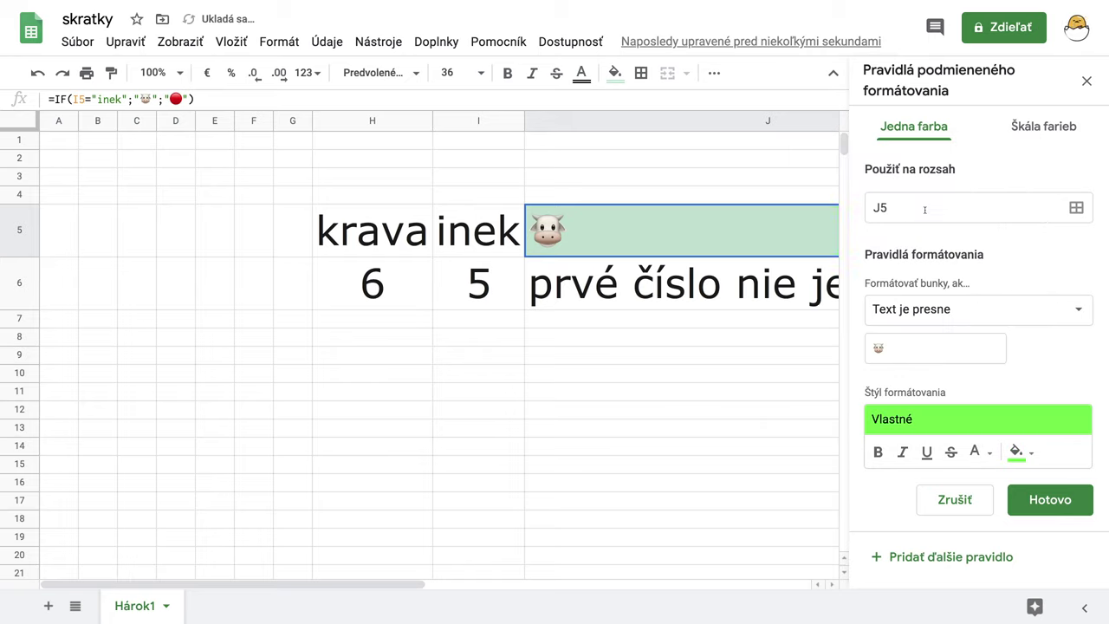
left_click(1060, 499)
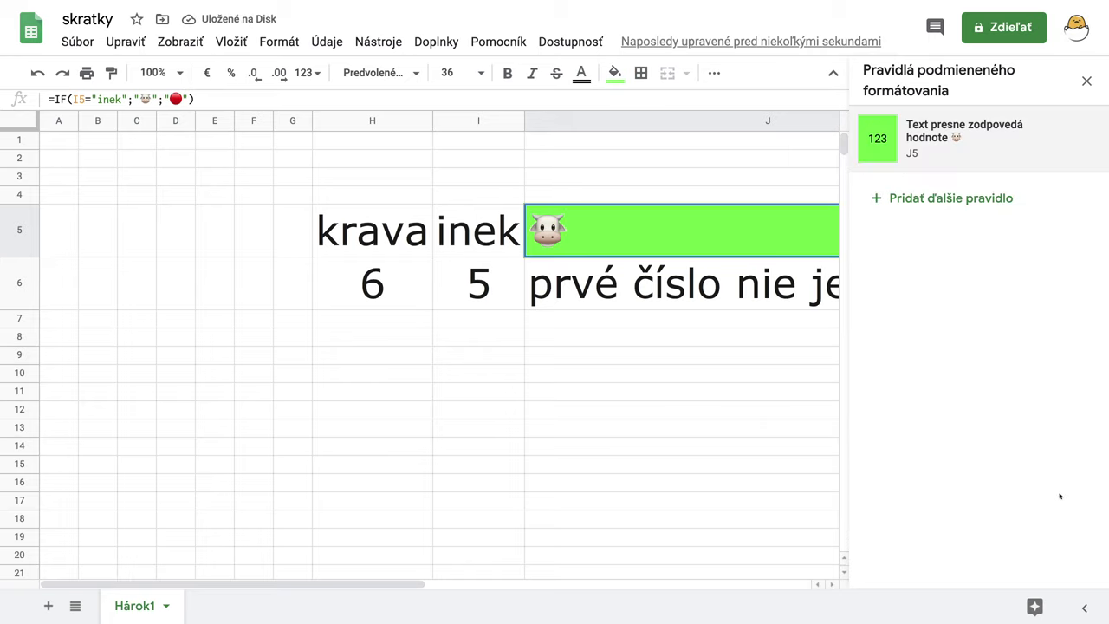
left_click(1086, 81)
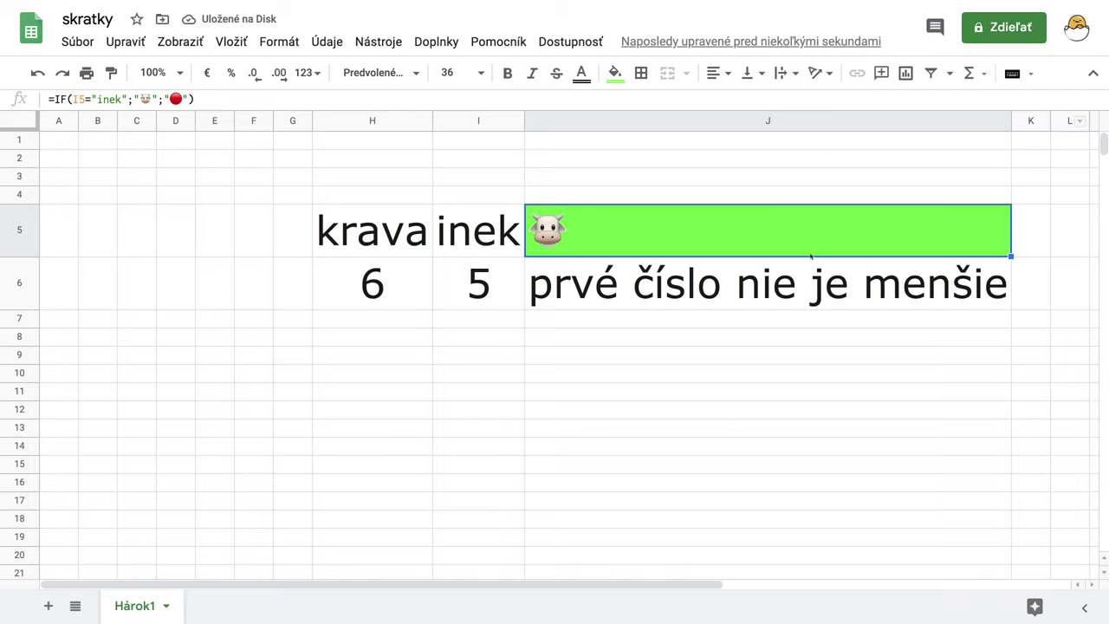
Replace the word in I5 with "fare" to test the formatting rule with a wrong answer.
left_click(490, 238)
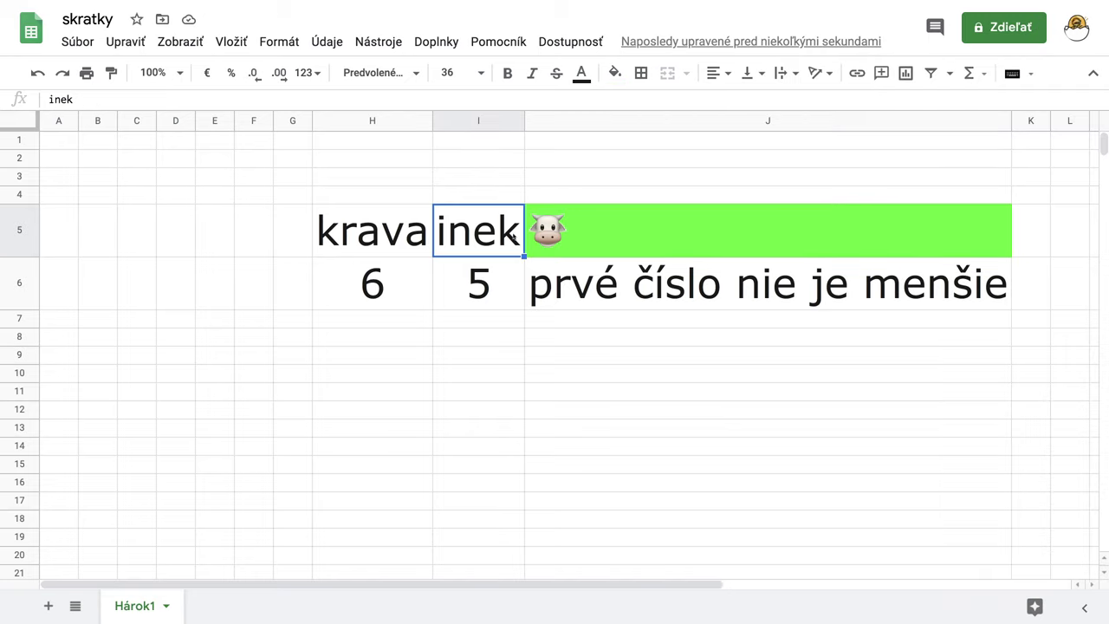
double_click(515, 234)
key("BackSpace")
key("BackSpace")
key("BackSpace")
key("BackSpace")
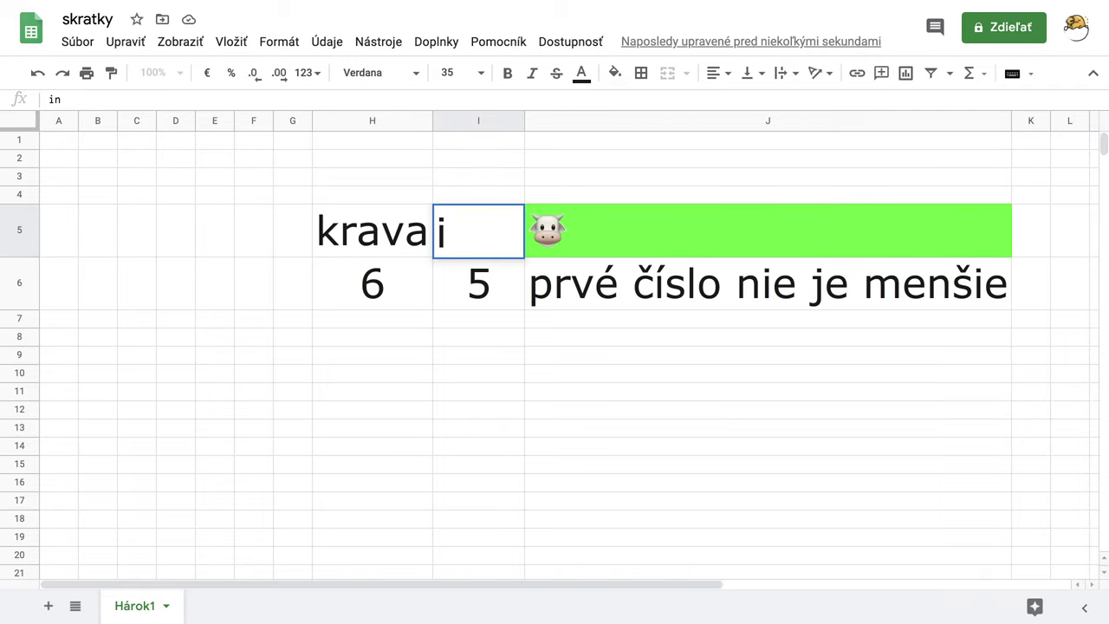
type("fare")
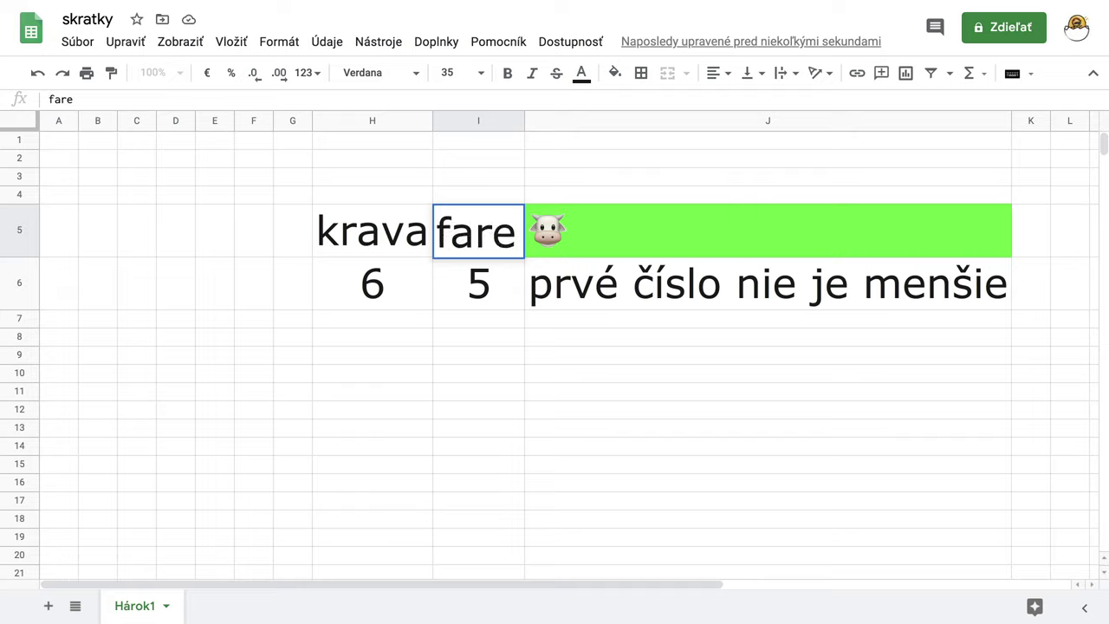
key("Return")
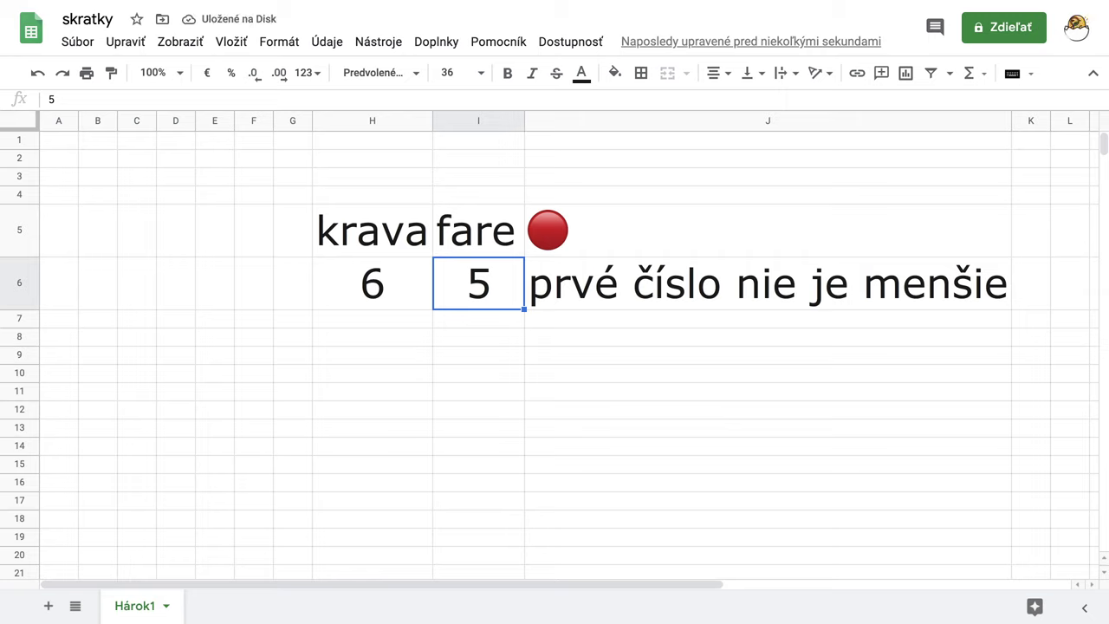
Enter "inek" in I5 again to test the formatting rule with the correct answer.
left_click(512, 235)
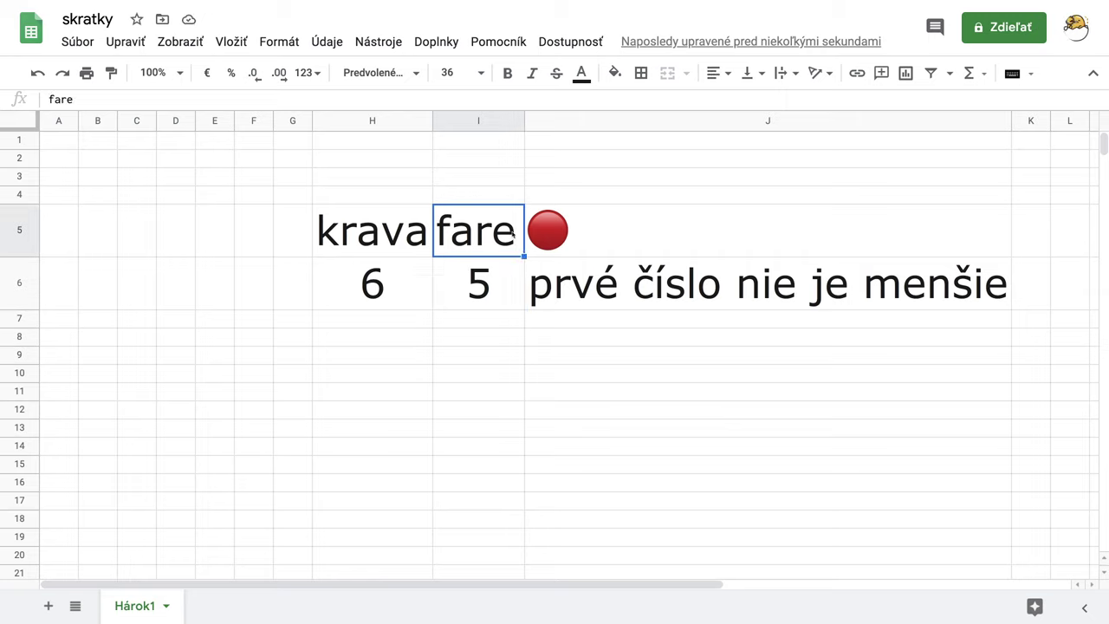
type("inek")
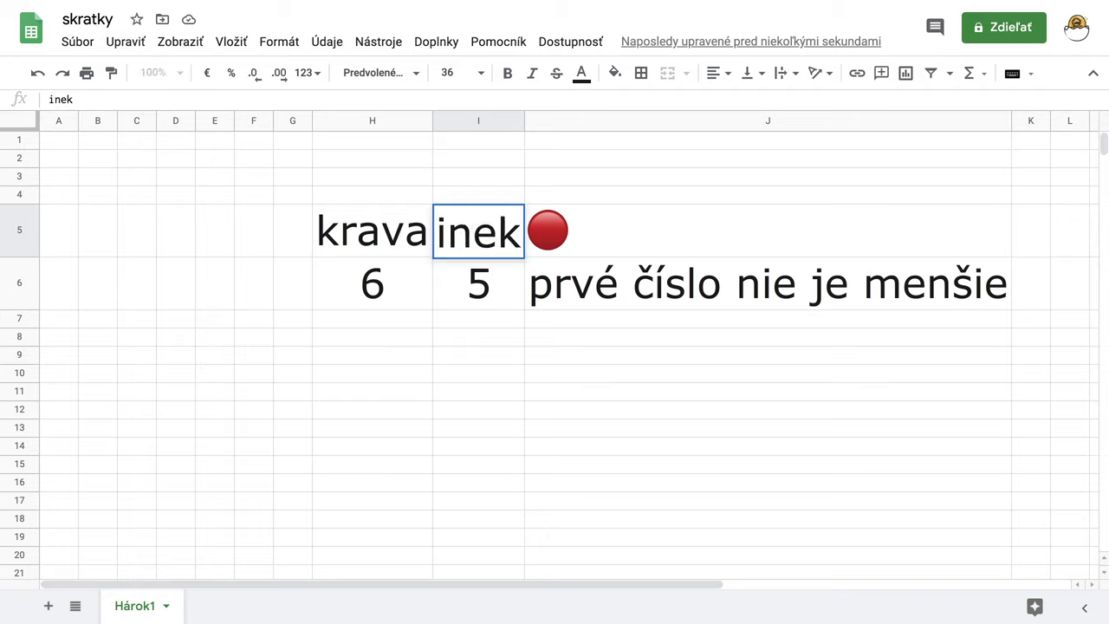
key("Return")
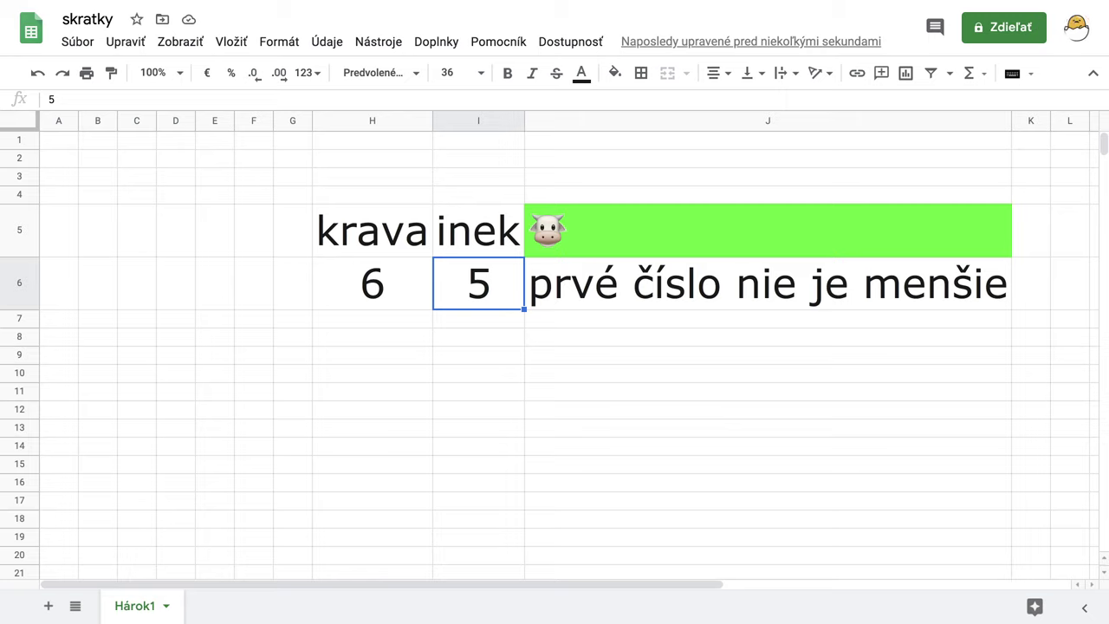
Review the answer in I5 and the IF formulas in J5 and J6.
left_click(496, 239)
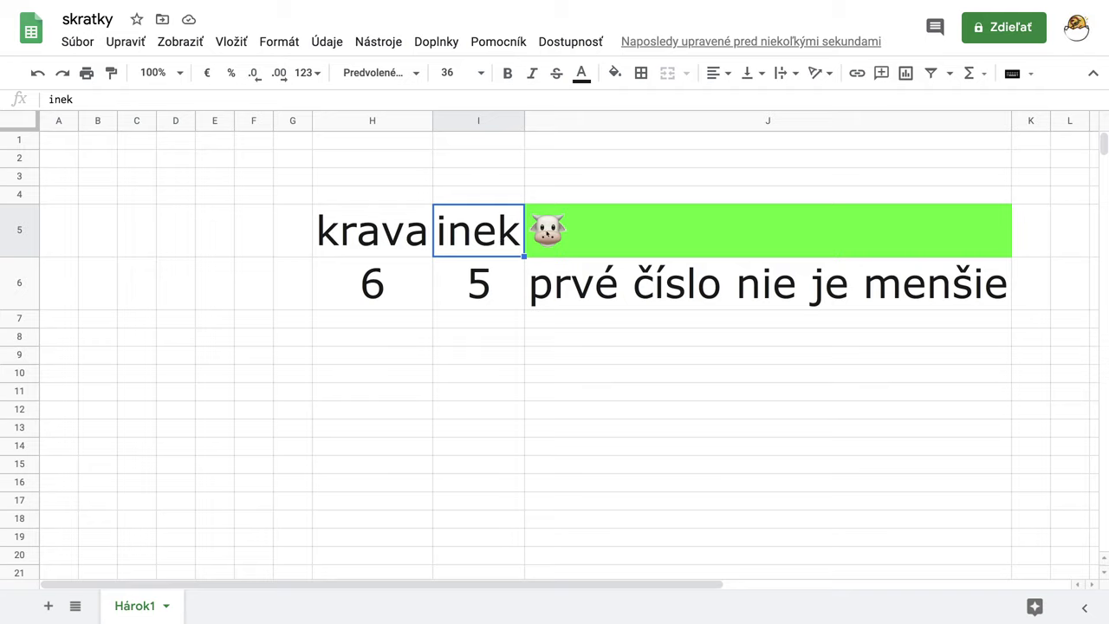
left_click(550, 234)
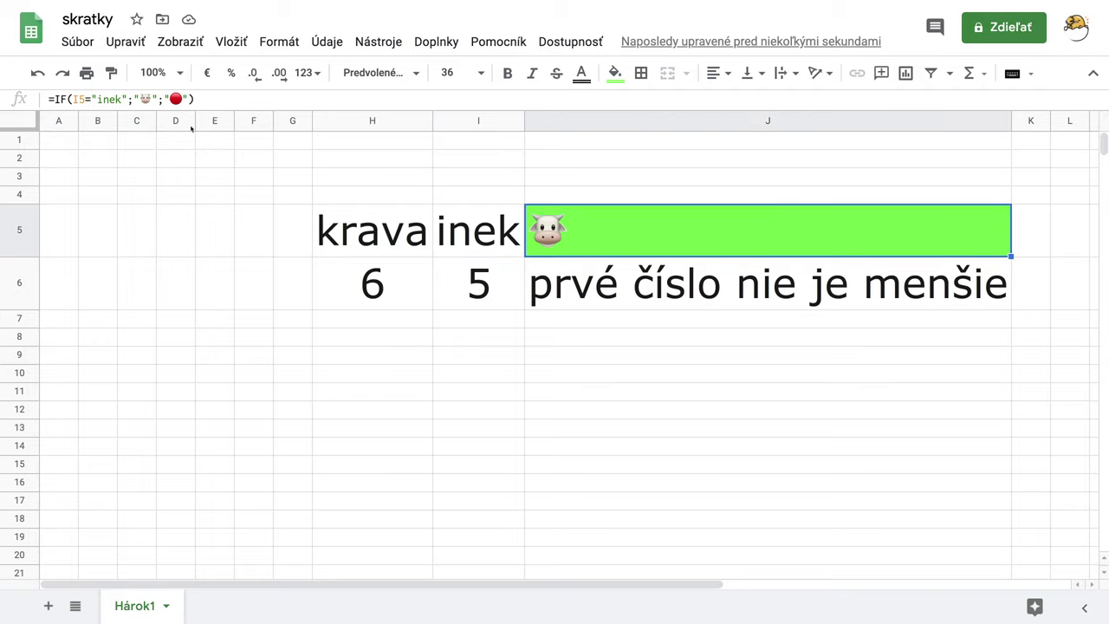
left_click(565, 296)
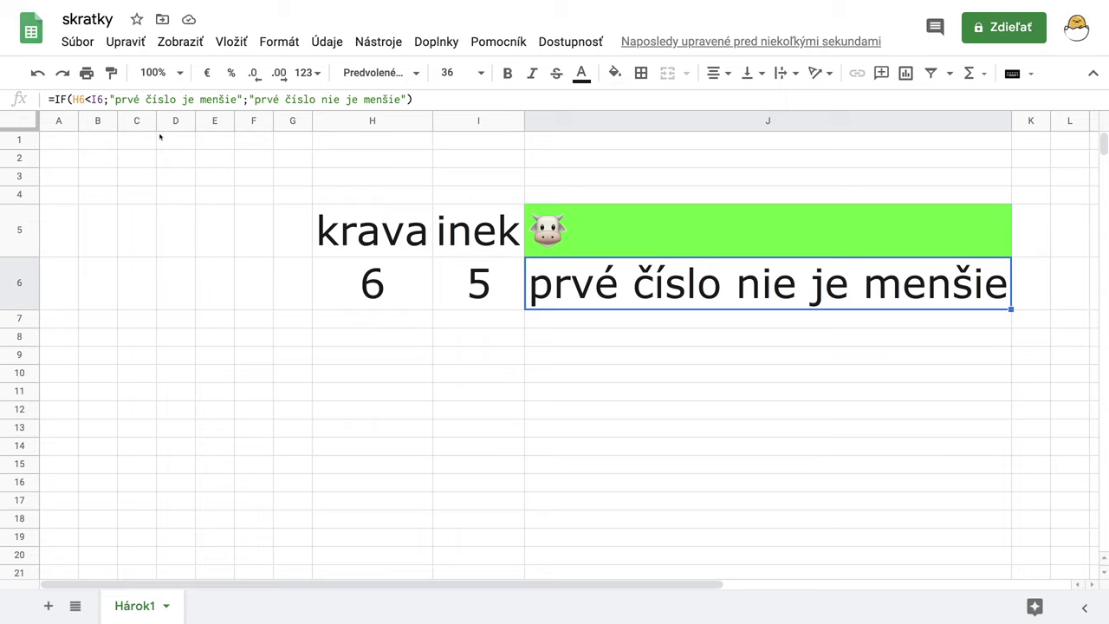